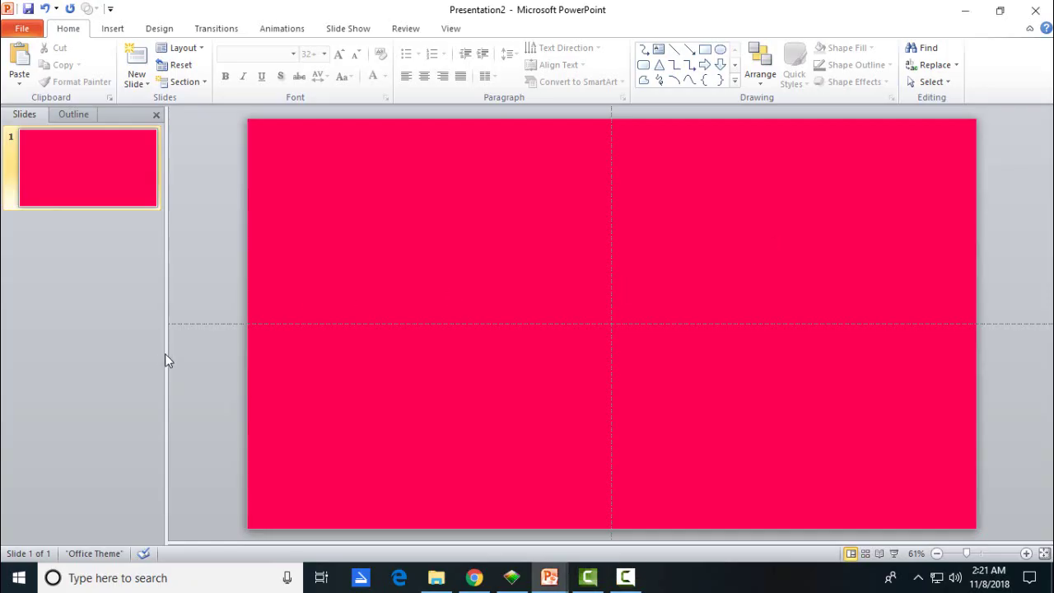
- Hide the slide thumbnails and draw a freeform zigzag curve descending diagonally across the middle of the slide with the Curve tool
left_click_drag(164, 360, 132, 354)
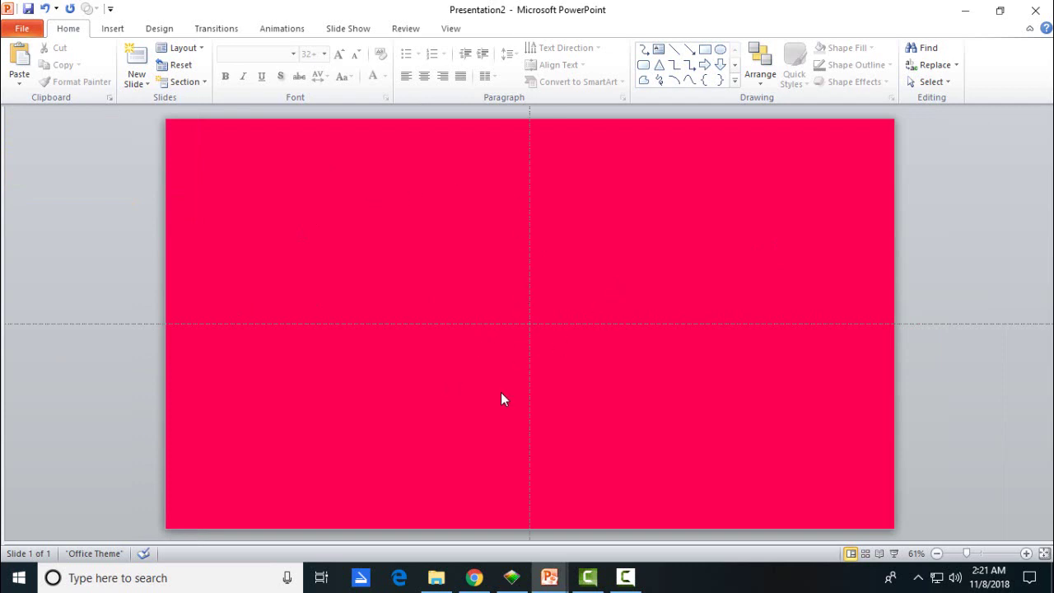
left_click(113, 28)
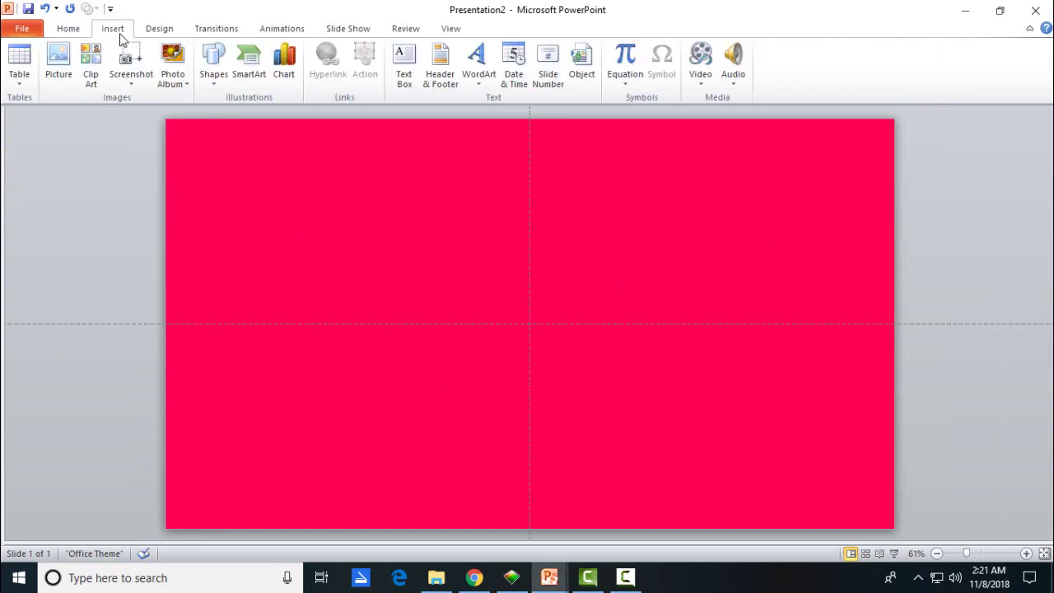
left_click(216, 66)
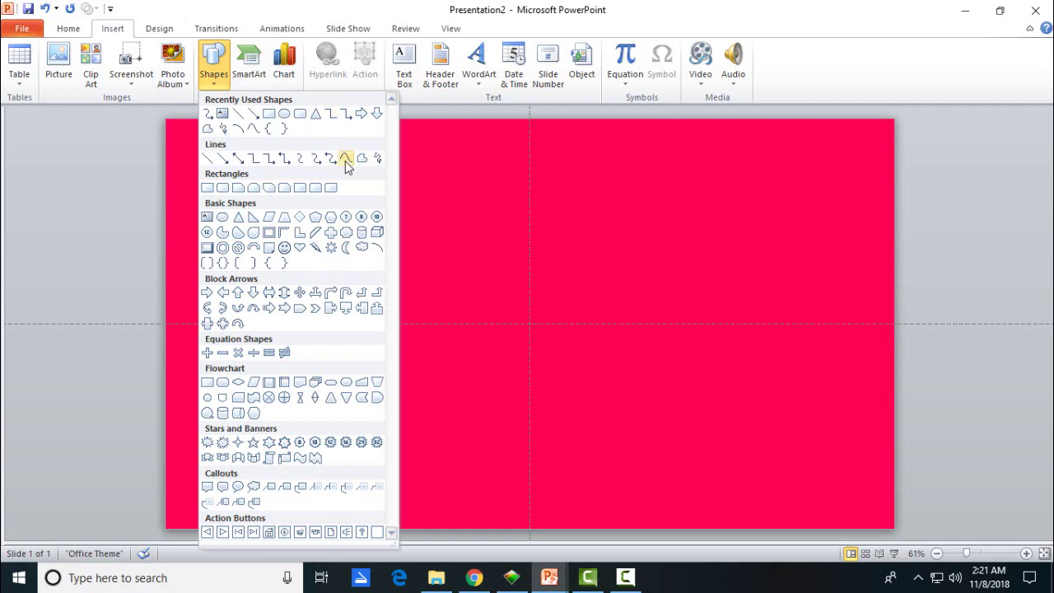
left_click(346, 161)
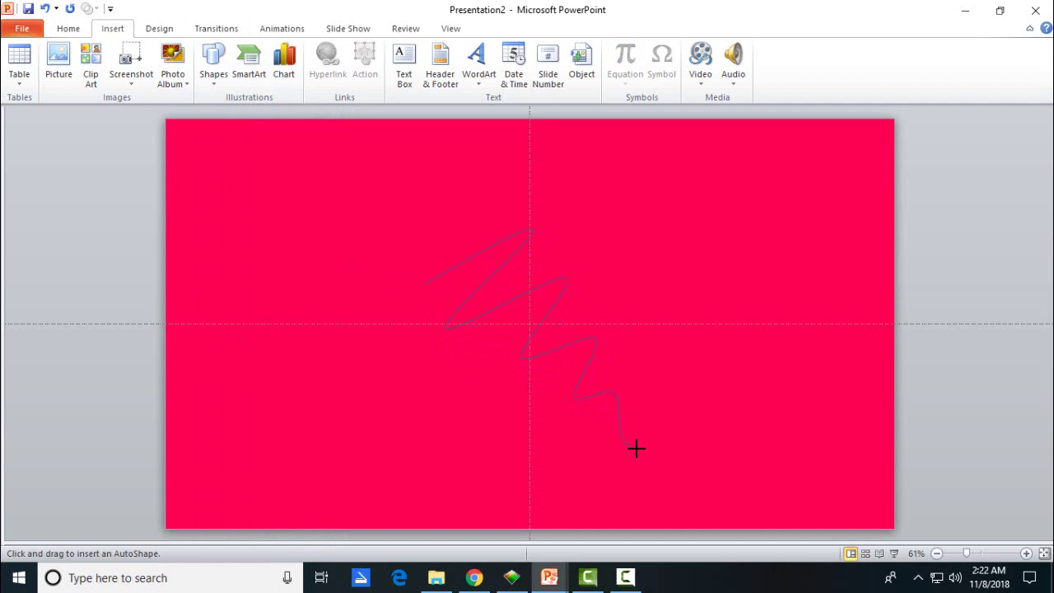
left_click_drag(636, 448, 636, 447)
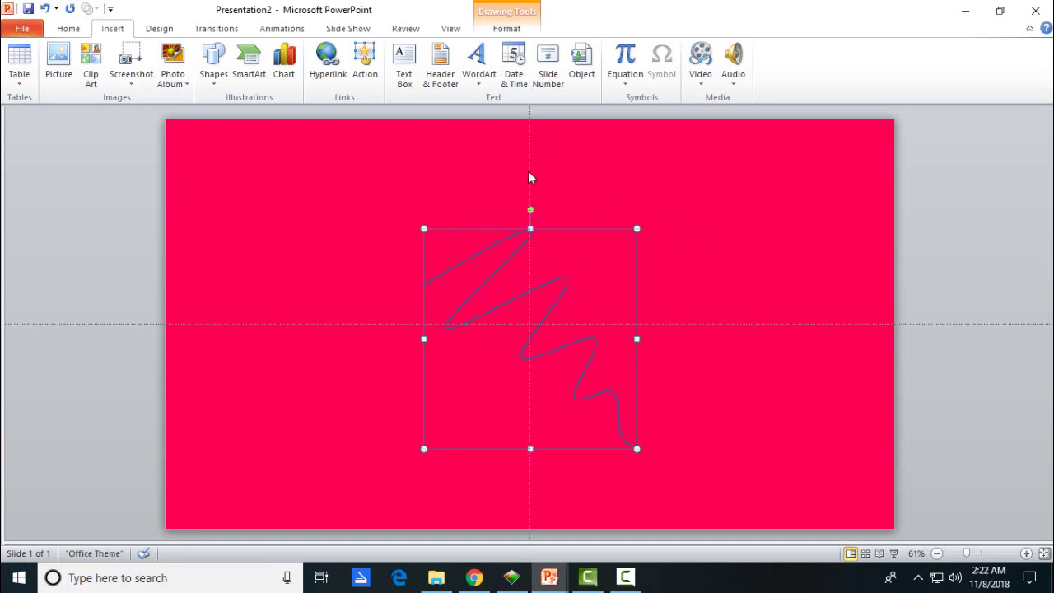
- Draw a small 0.5" circle over the starting end of the zigzag curve
left_click(288, 28)
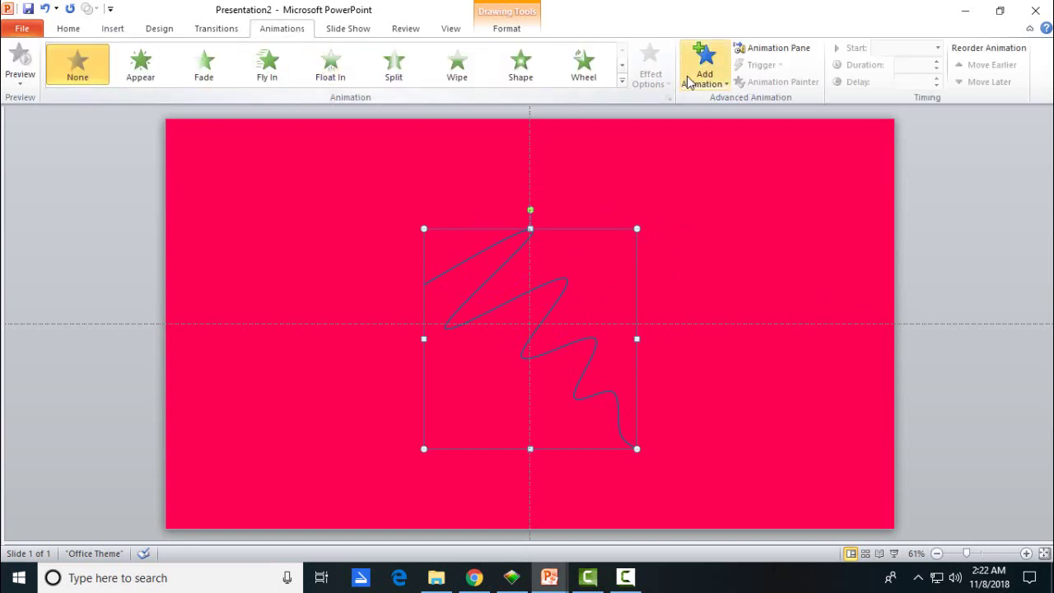
left_click(113, 28)
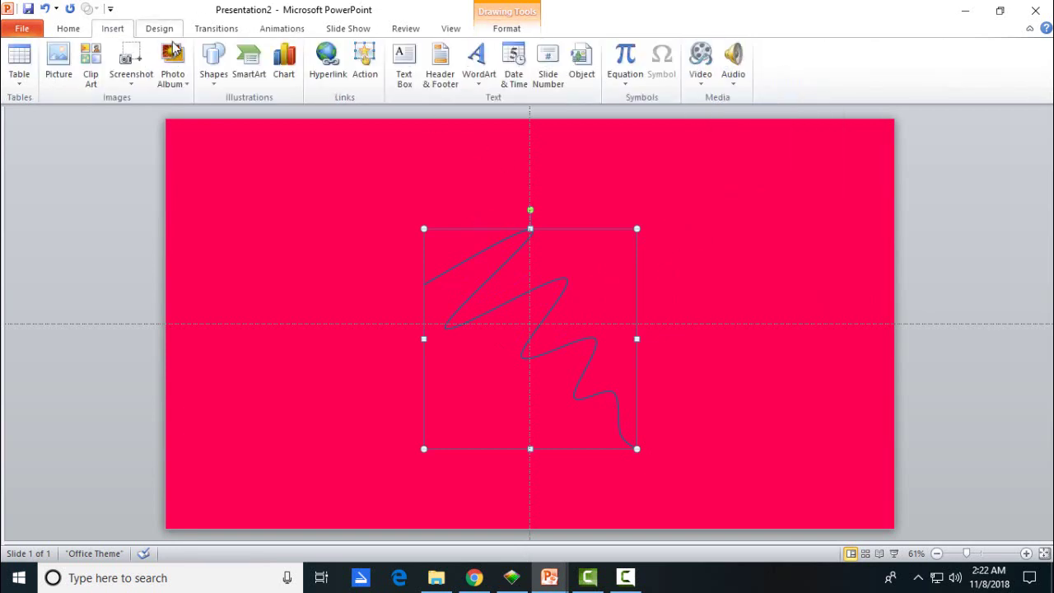
left_click(216, 66)
left_click(281, 114)
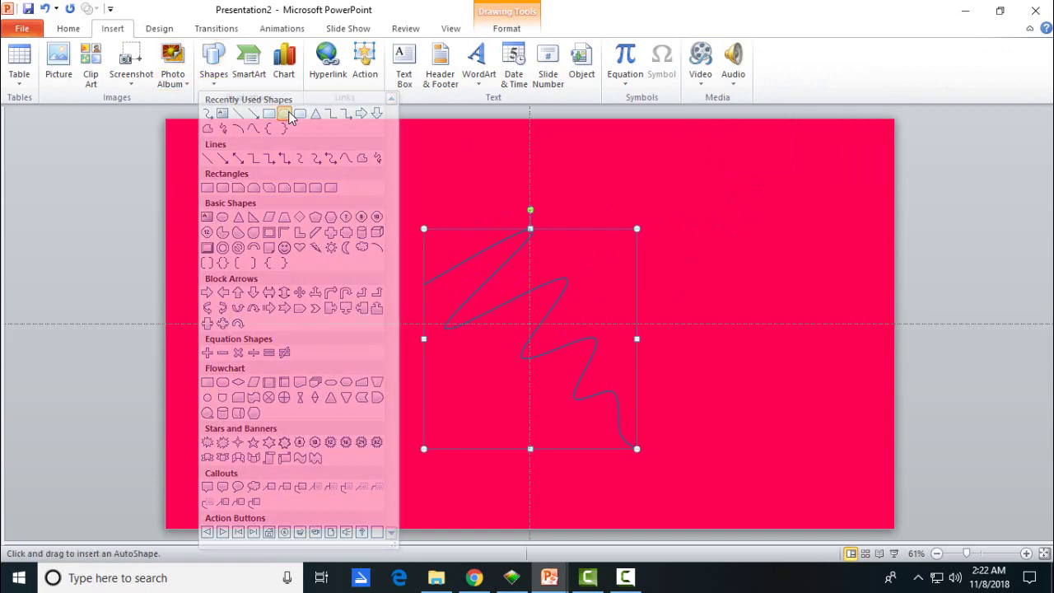
left_click_drag(413, 275, 458, 320)
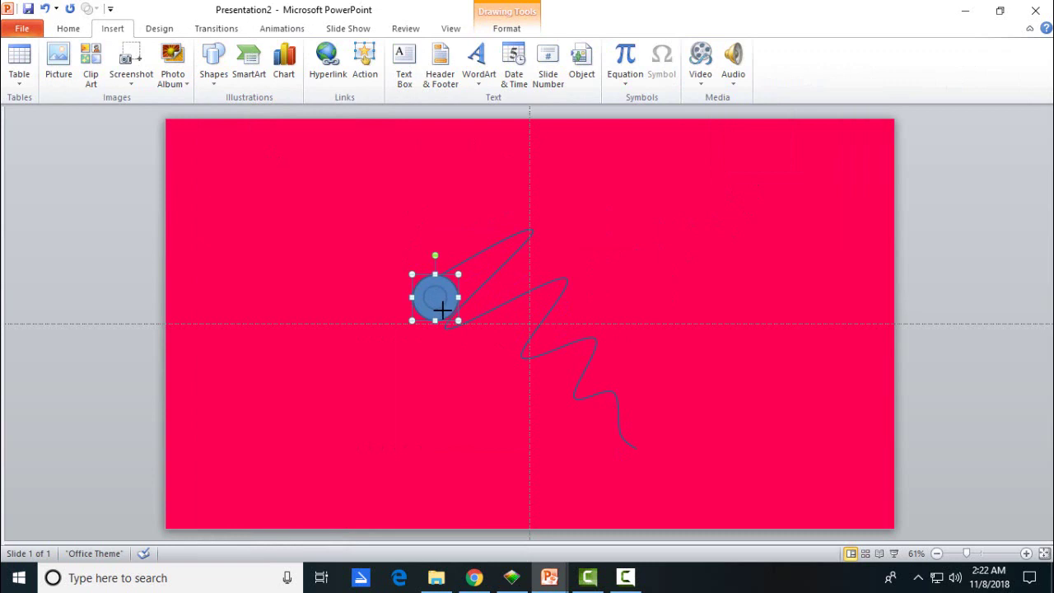
key("ctrl+z")
left_click_drag(439, 294, 411, 270)
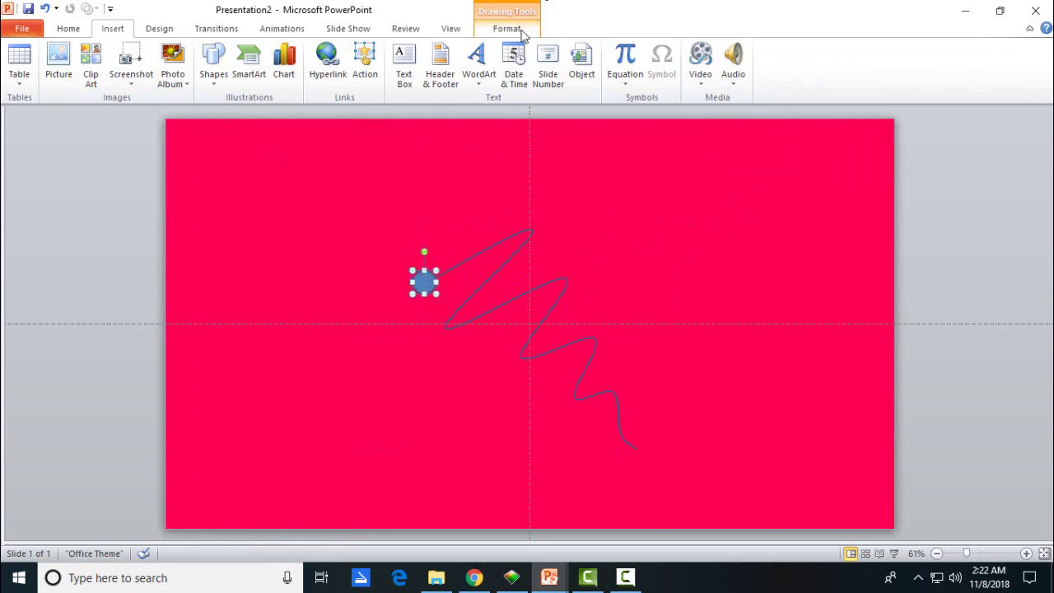
- Fill the circle at the curve's start with white
left_click(515, 31)
left_click(540, 47)
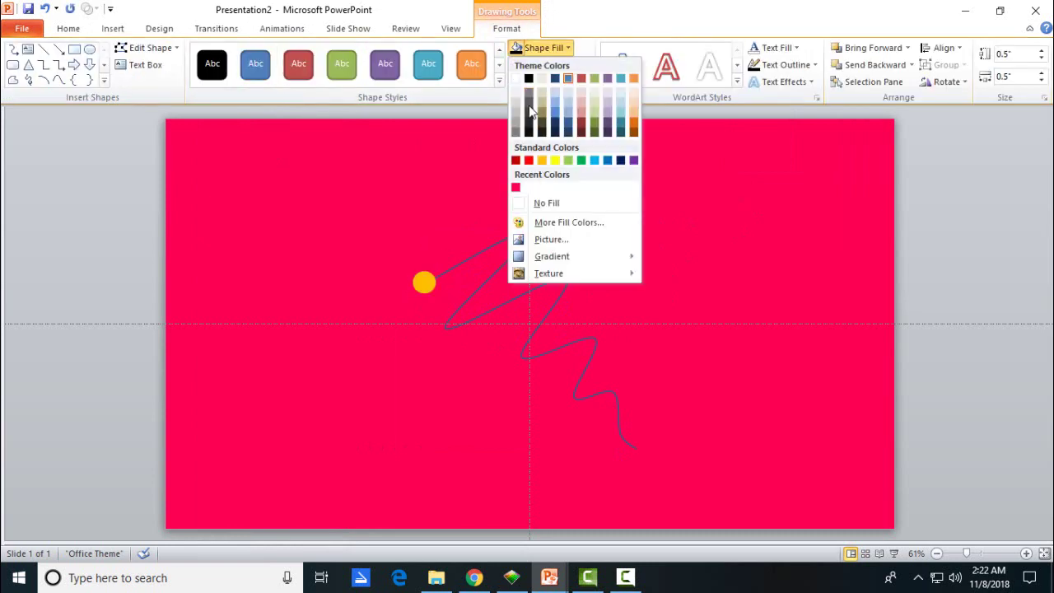
left_click(517, 79)
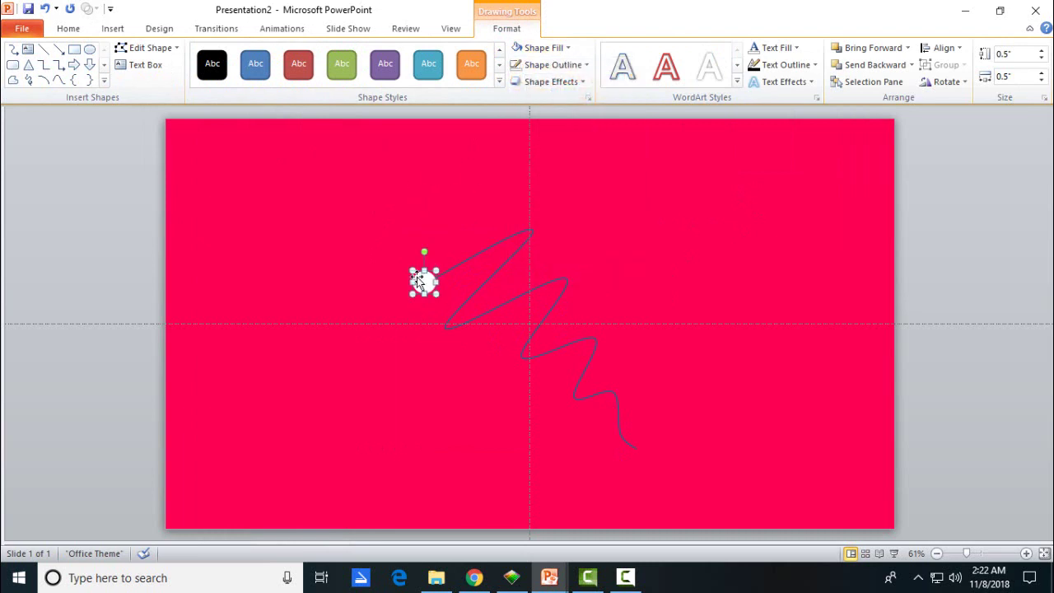
left_click(554, 66)
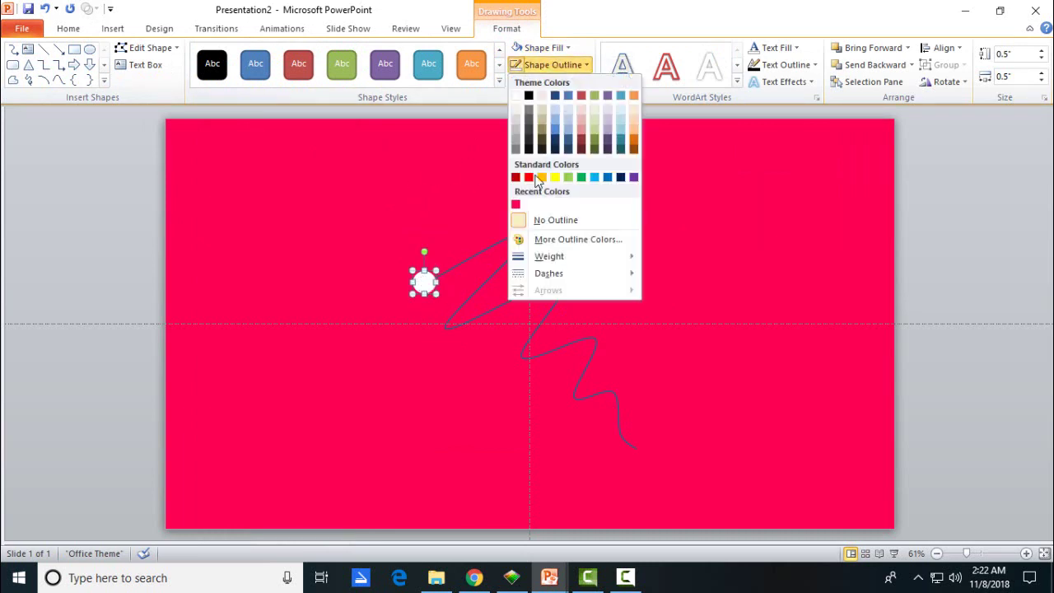
left_click(776, 218)
- Shrink the white circle about its centre into a smaller dot at the curve's start
scroll(567, 243, "up", 6)
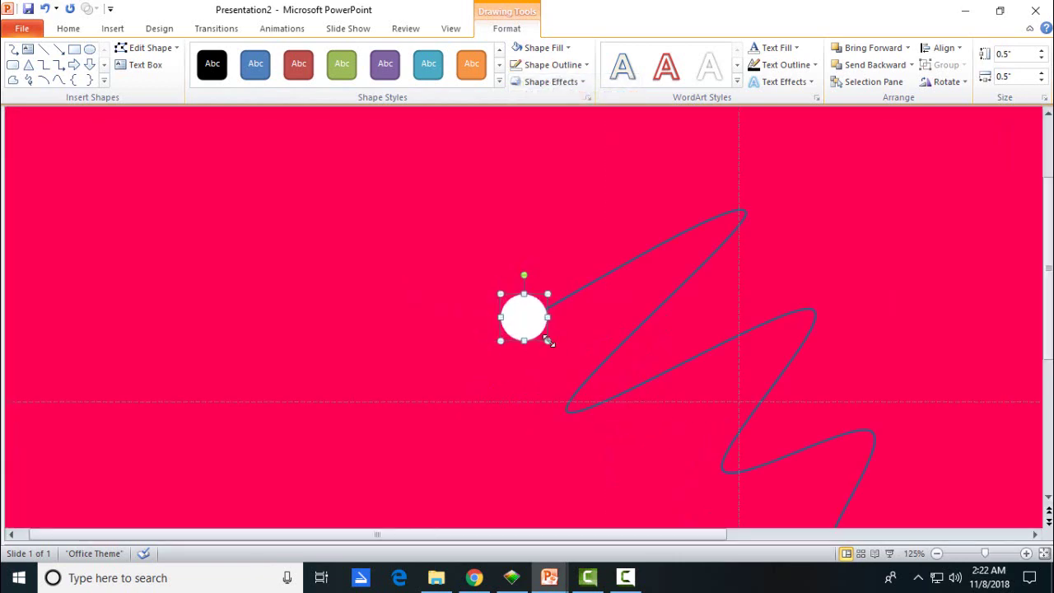
left_click_drag(547, 341, 537, 330)
left_click(768, 243)
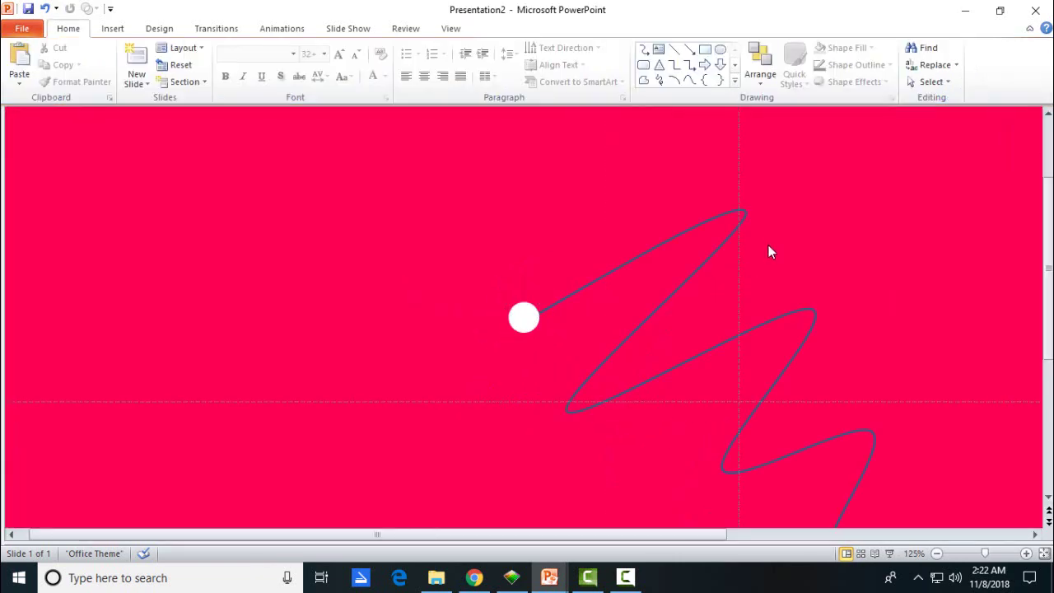
scroll(768, 244, "down", 5)
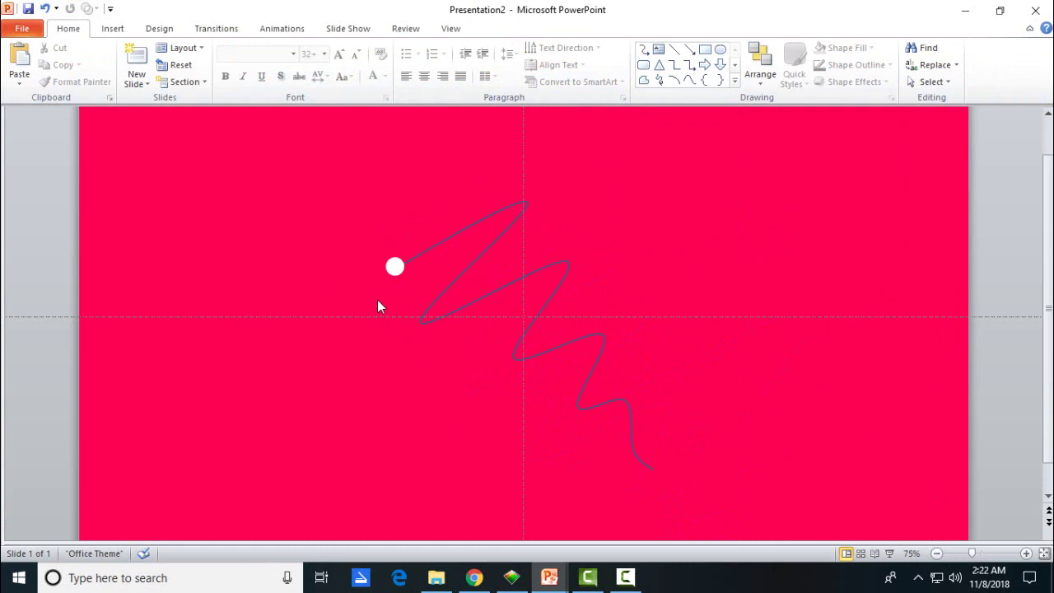
- Apply a Custom Path motion animation to the white circle, tracing the zigzag curve's bends from its start to its lower end
left_click(389, 273)
left_click(289, 29)
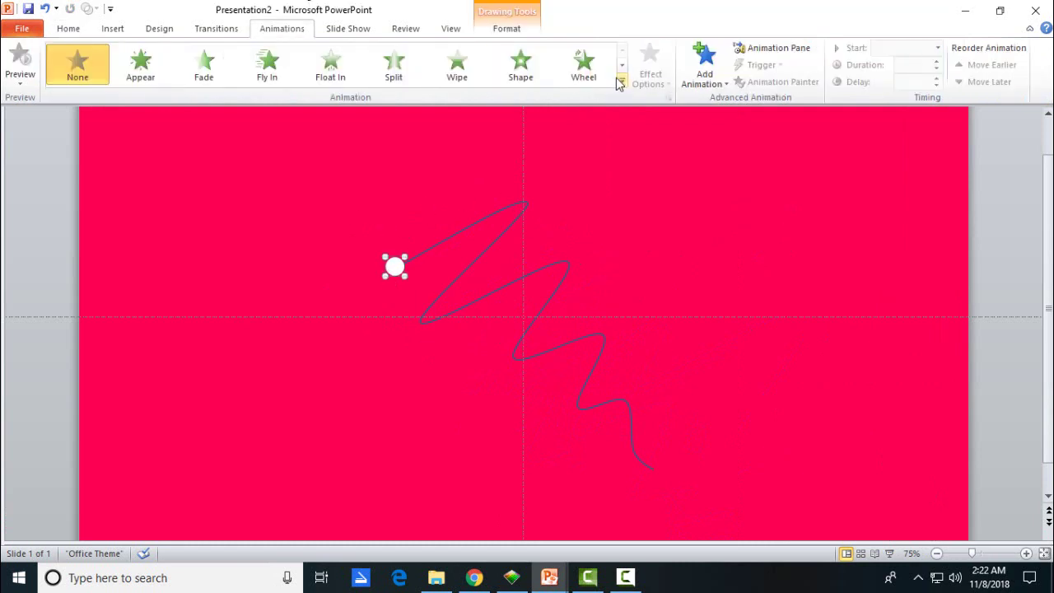
scroll(618, 78, "down", 3)
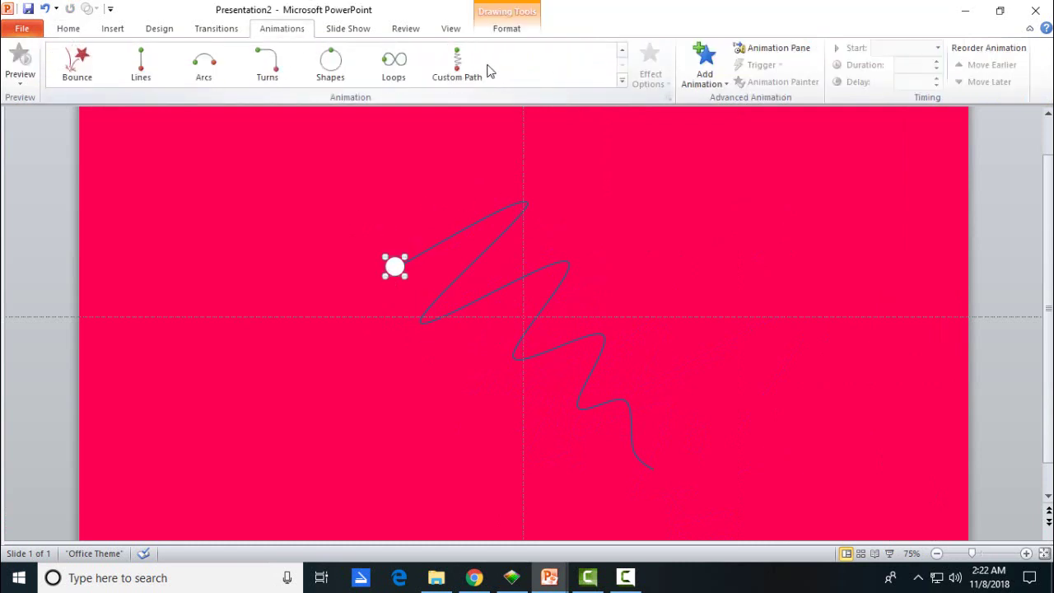
left_click(458, 64)
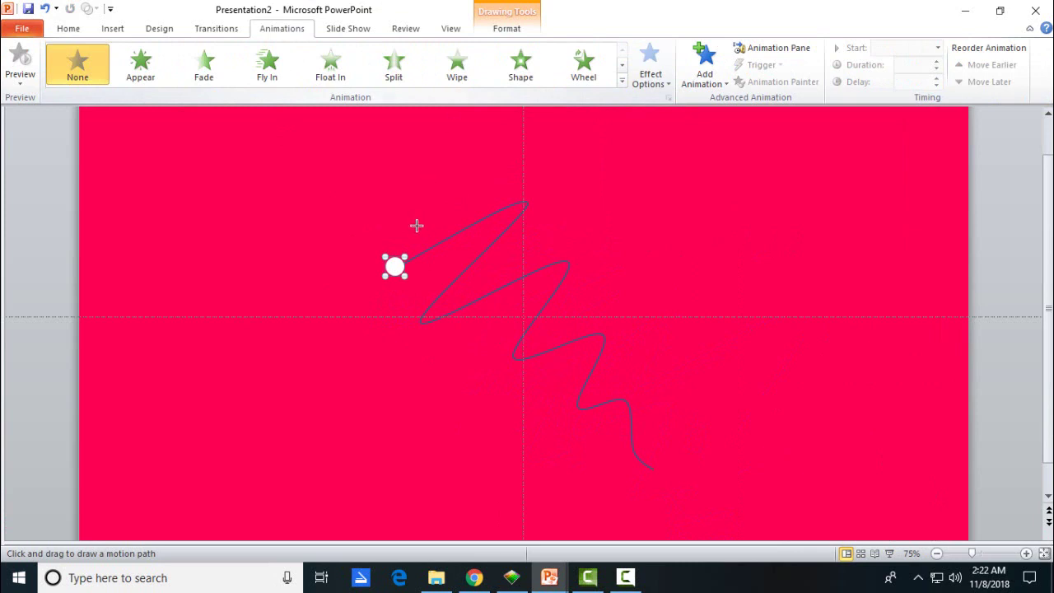
left_click(390, 264)
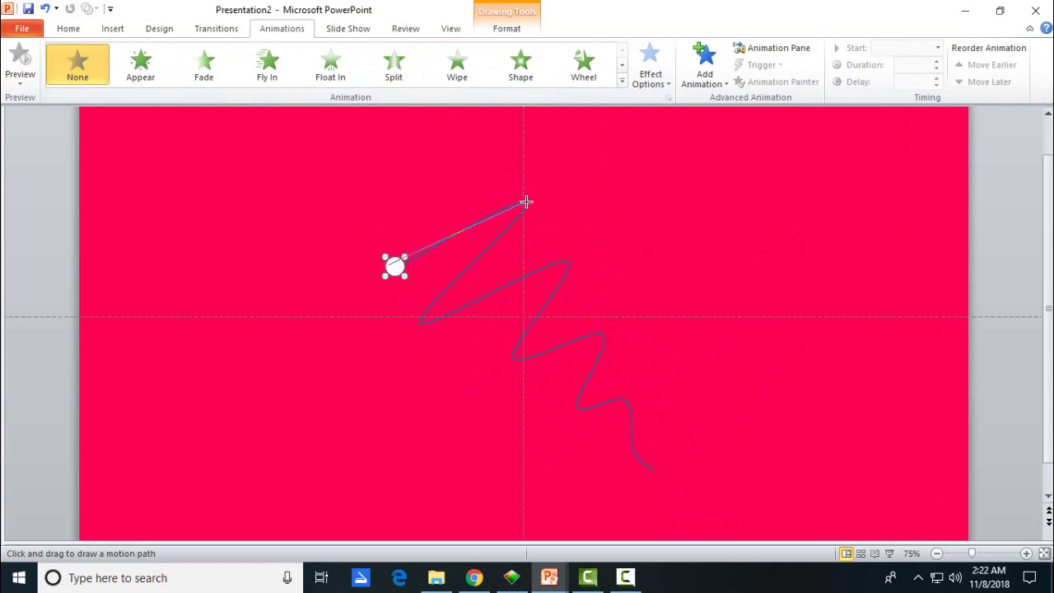
left_click(525, 201)
left_click(420, 323)
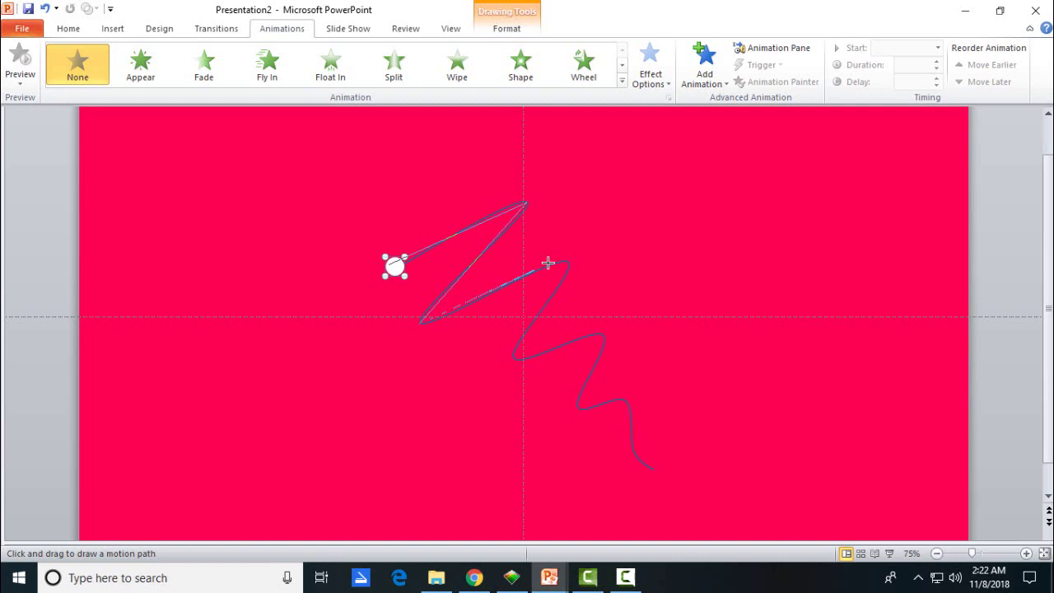
left_click(513, 357)
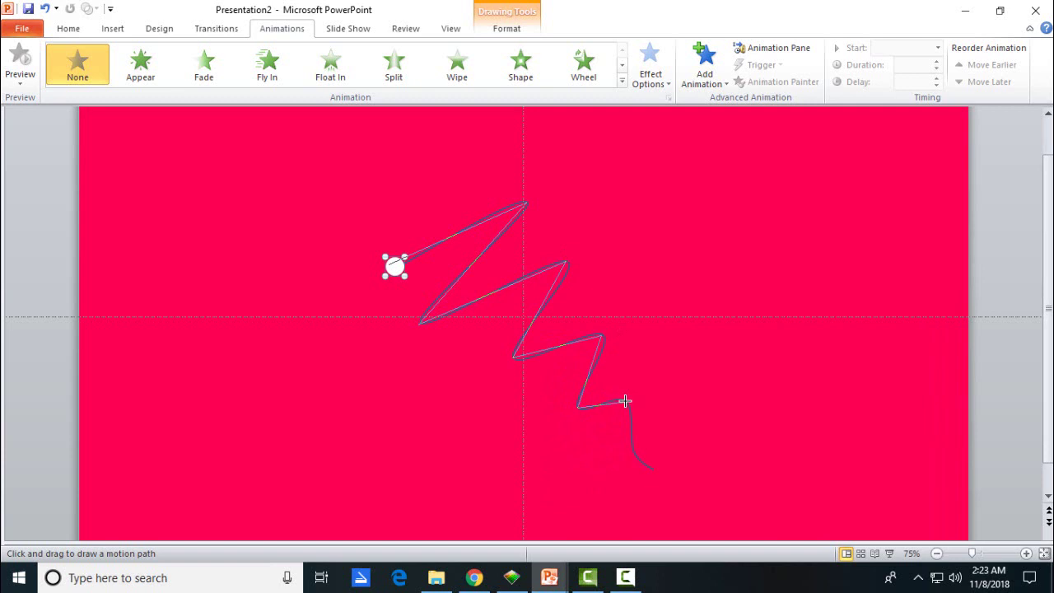
double_click(653, 470)
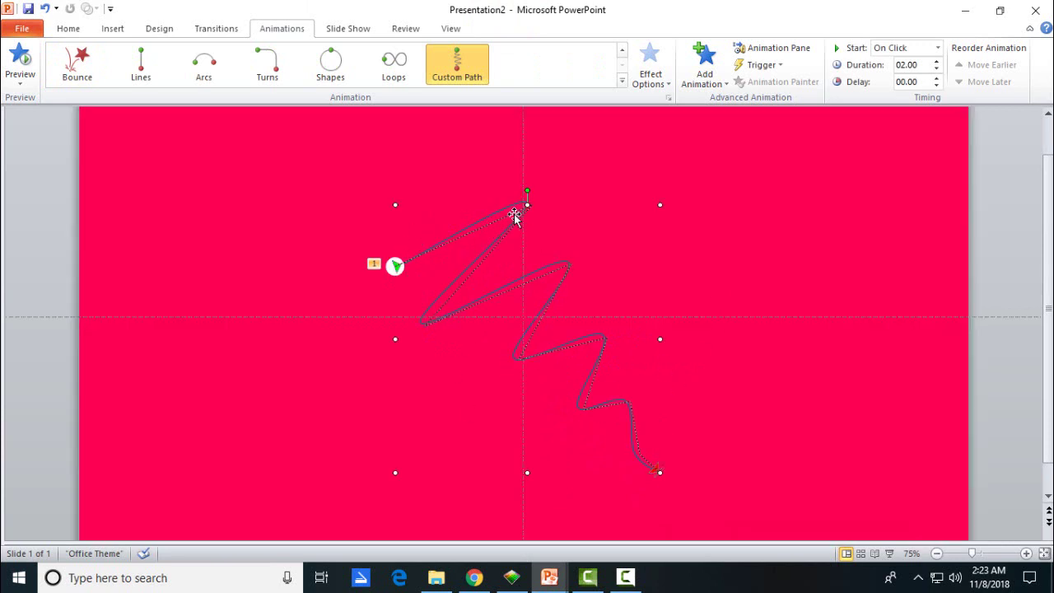
- Edit the motion path's points and move its first three corners onto the matching bends of the zigzag curve
scroll(513, 218, "up", 10, "ctrl")
scroll(513, 218, "up", 3)
right_click(539, 185)
left_click(557, 191)
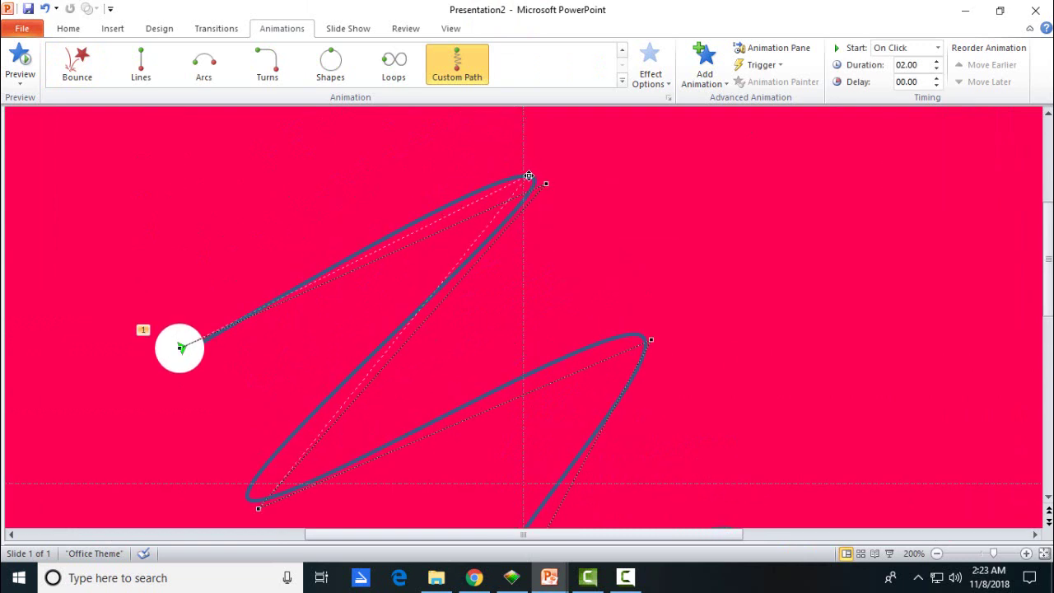
left_click_drag(529, 175, 532, 177)
left_click_drag(637, 336, 636, 336)
left_click_drag(256, 507, 255, 495)
- Move the motion path's next four corner points onto the curve's middle and lower bends
scroll(685, 375, "down", 3)
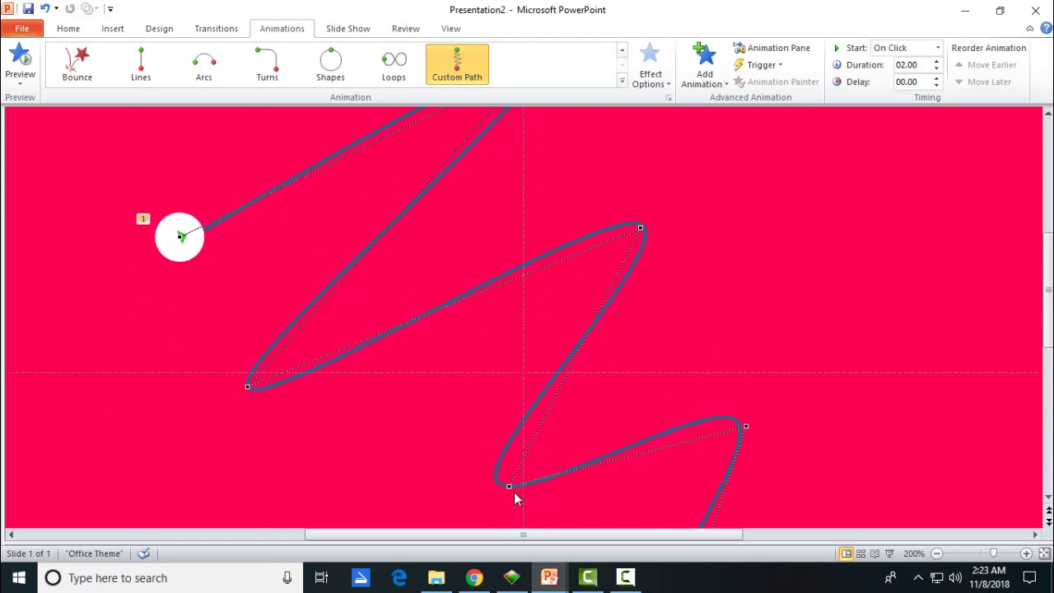
left_click_drag(501, 482, 500, 481)
left_click_drag(742, 425, 734, 420)
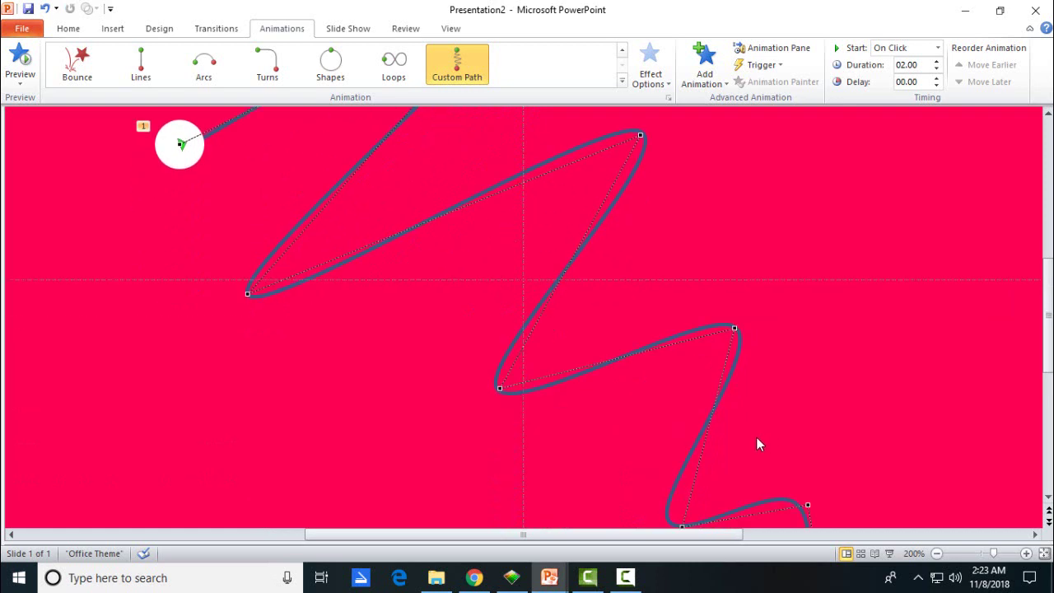
scroll(758, 443, "down", 1)
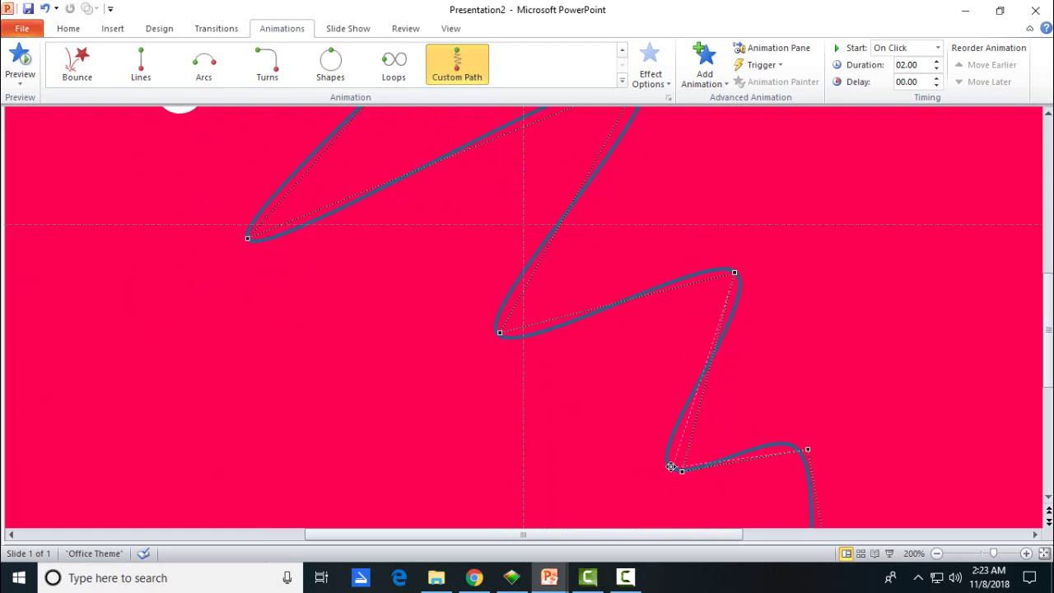
left_click_drag(672, 467, 671, 466)
left_click_drag(807, 449, 796, 446)
- Move the last corner before the motion path's end onto the curve and fine-tune the lowest peak's point
scroll(828, 440, "down", 1)
scroll(826, 436, "down", 2)
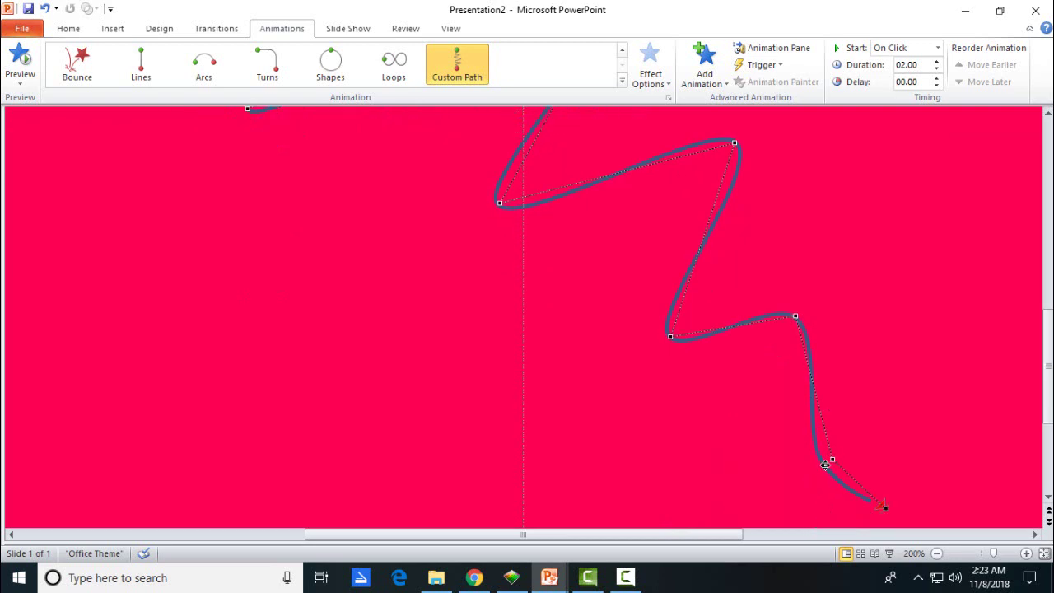
left_click(821, 466)
left_click_drag(799, 323, 798, 319)
- Make the path's first peak a smooth point and convert the segment rising to the second peak into a curved segment
scroll(828, 305, "up", 8)
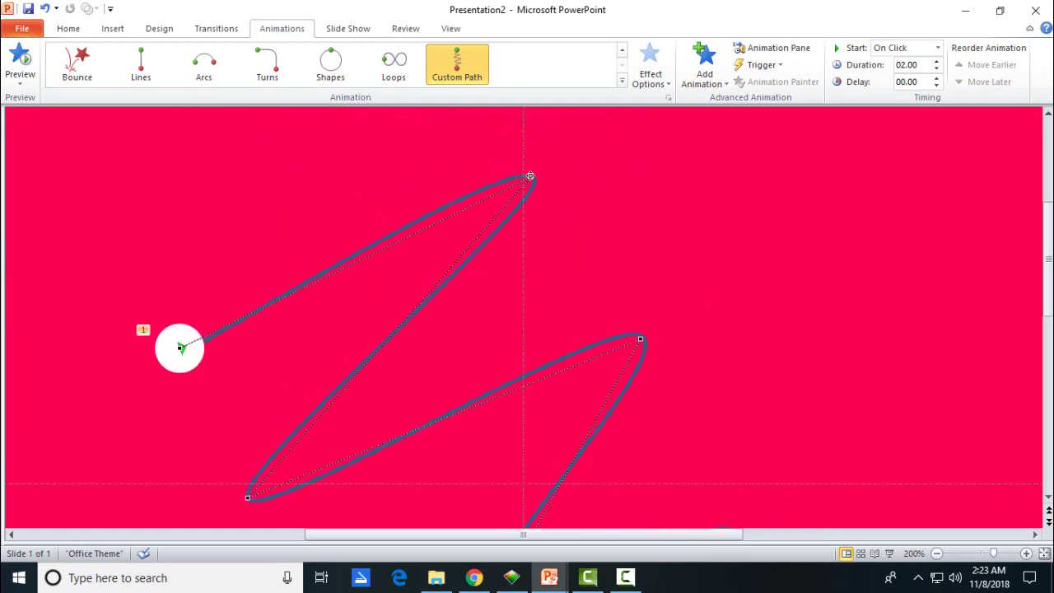
right_click(532, 176)
left_click(585, 258)
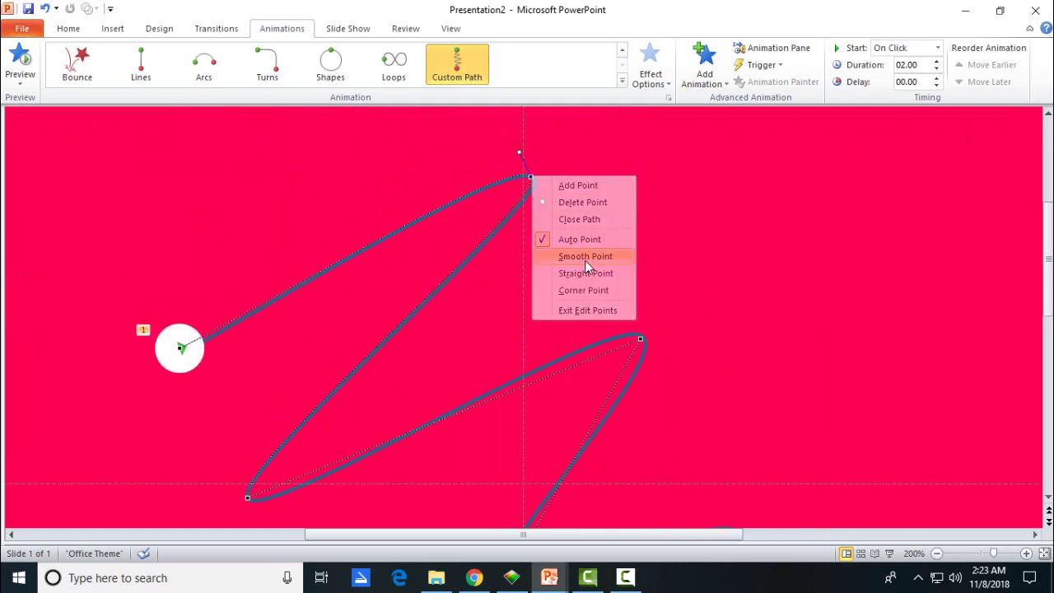
right_click(360, 450)
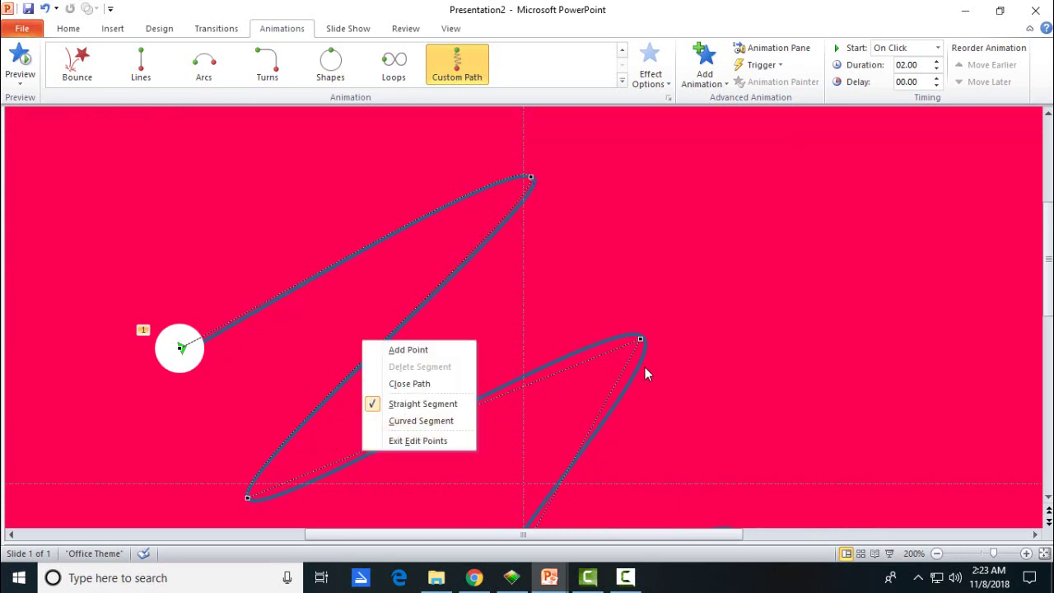
left_click(395, 421)
- Convert the motion path segment descending from the second peak to the next lower bend into a curved segment
scroll(606, 371, "down", 1)
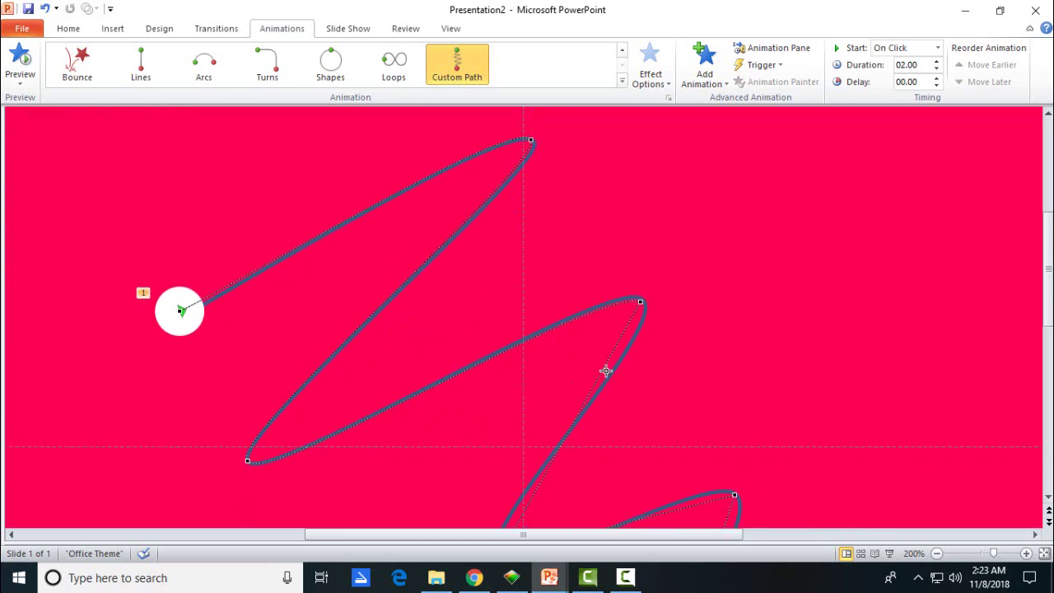
scroll(606, 373, "down", 2)
right_click(586, 326)
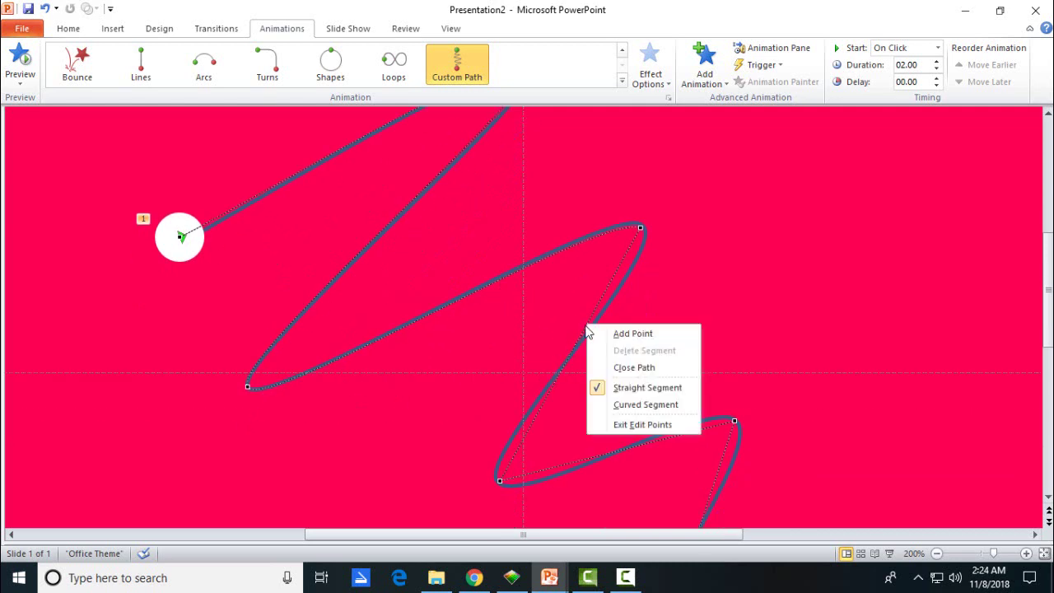
left_click(641, 405)
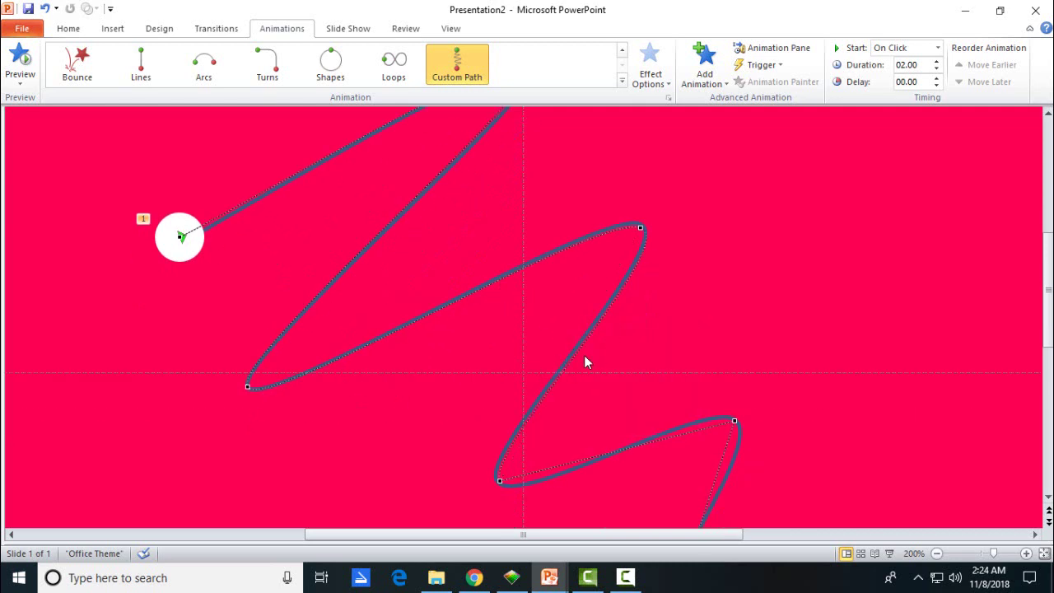
scroll(586, 360, "down", 1)
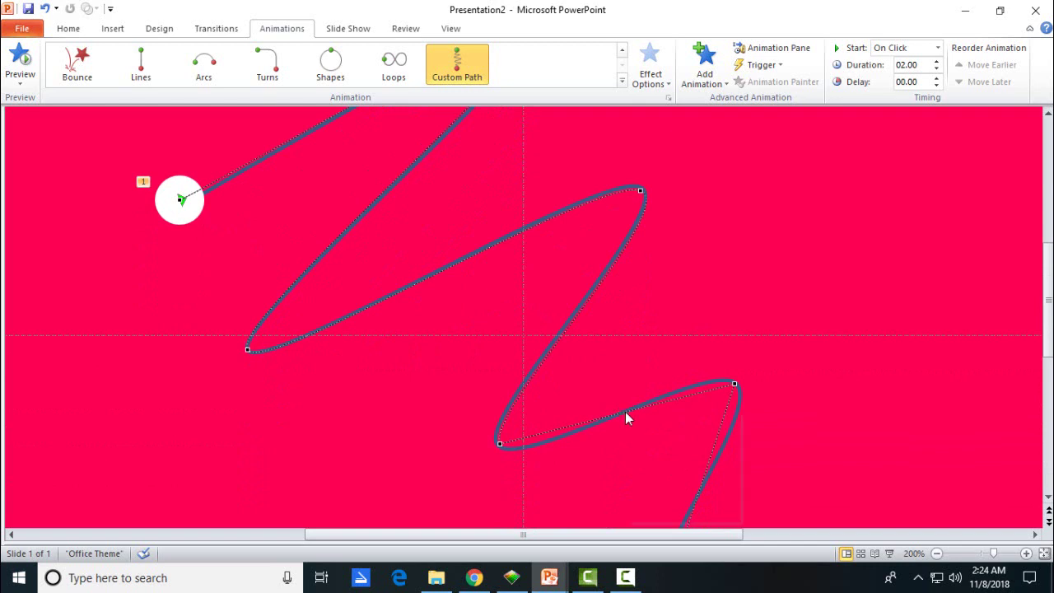
- Convert the motion path segments rising to and descending from the third peak into curved segments
right_click(625, 411)
left_click(680, 494)
scroll(704, 431, "down", 4)
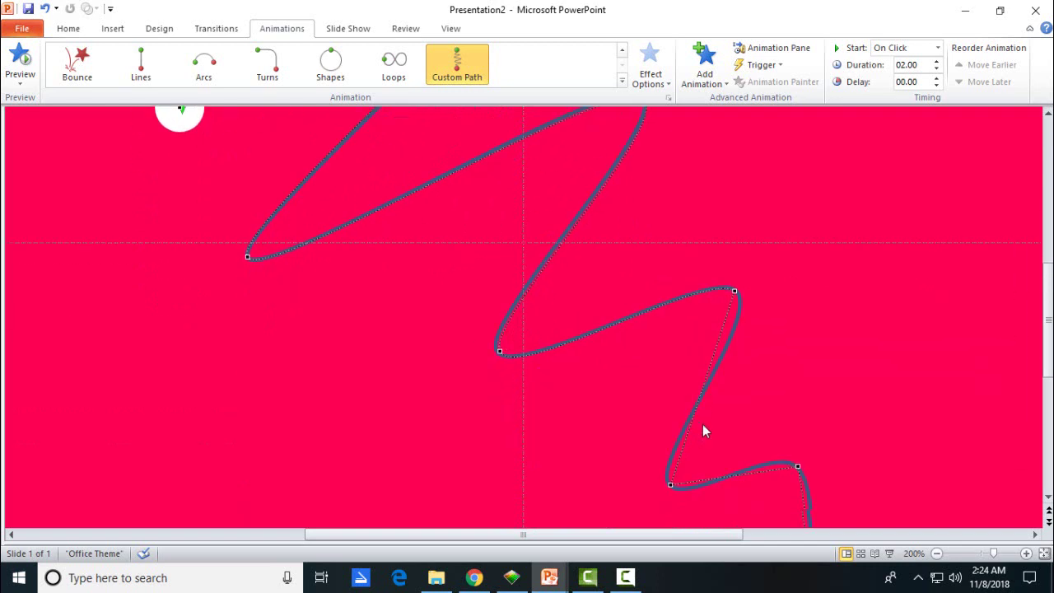
right_click(703, 326)
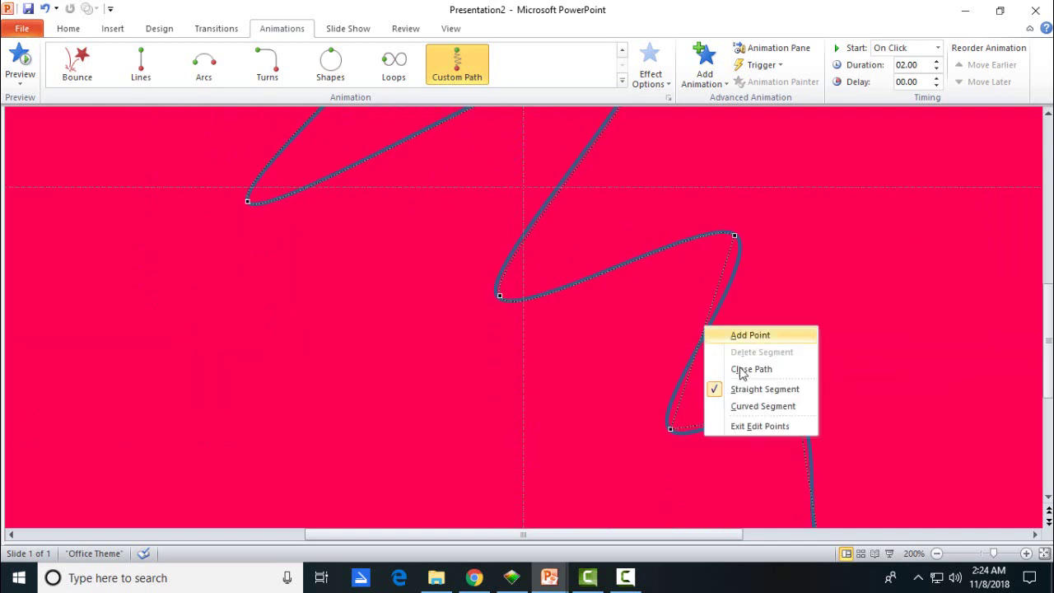
left_click(757, 405)
- Convert the motion path's last three segments, from the lowest bend through the fourth peak to the path's end, into curved segments
scroll(756, 412, "down", 2)
right_click(751, 342)
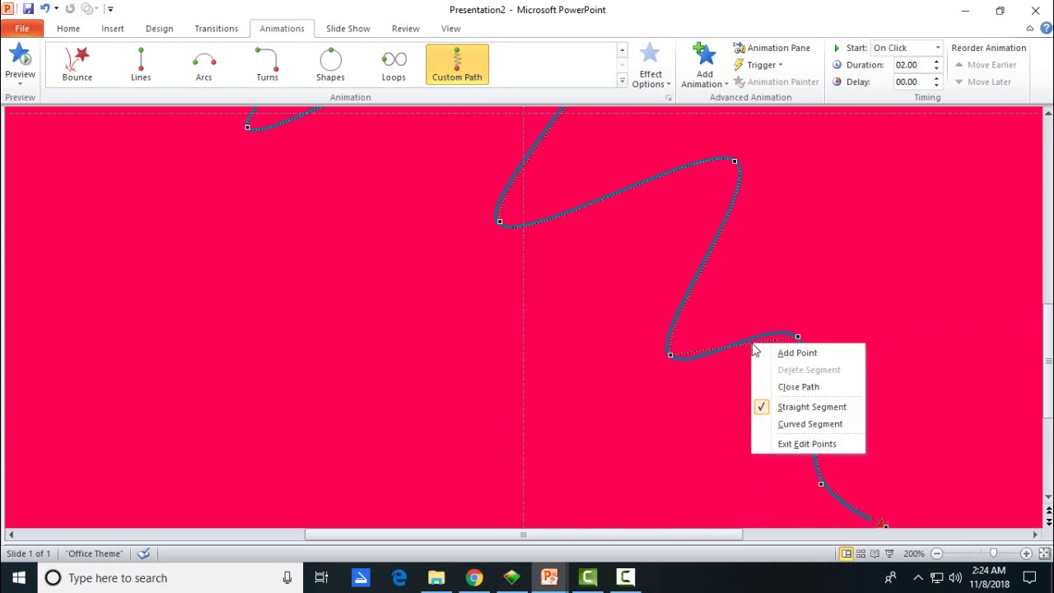
left_click(789, 423)
scroll(795, 395, "down", 1)
right_click(809, 364)
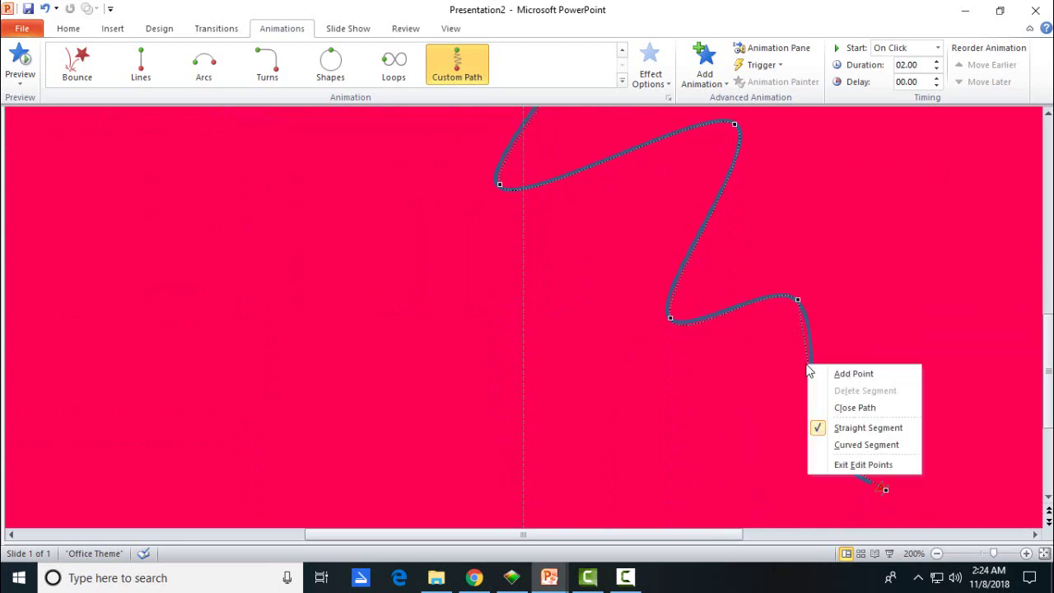
left_click(844, 438)
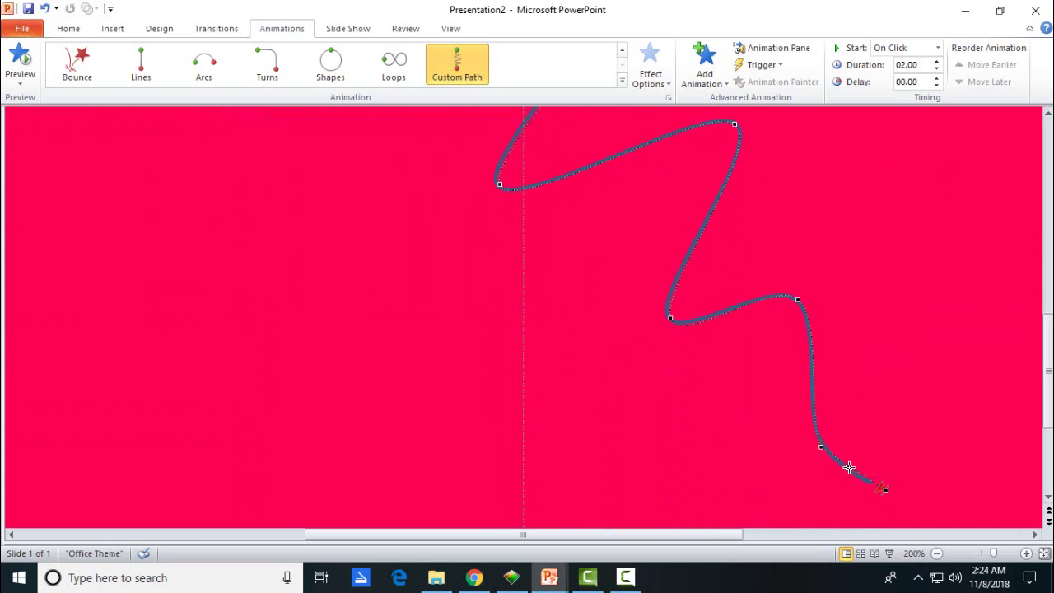
right_click(850, 468)
left_click(889, 441)
- Leave point editing and delete the hand-drawn guide curve beneath the motion path
key("Escape")
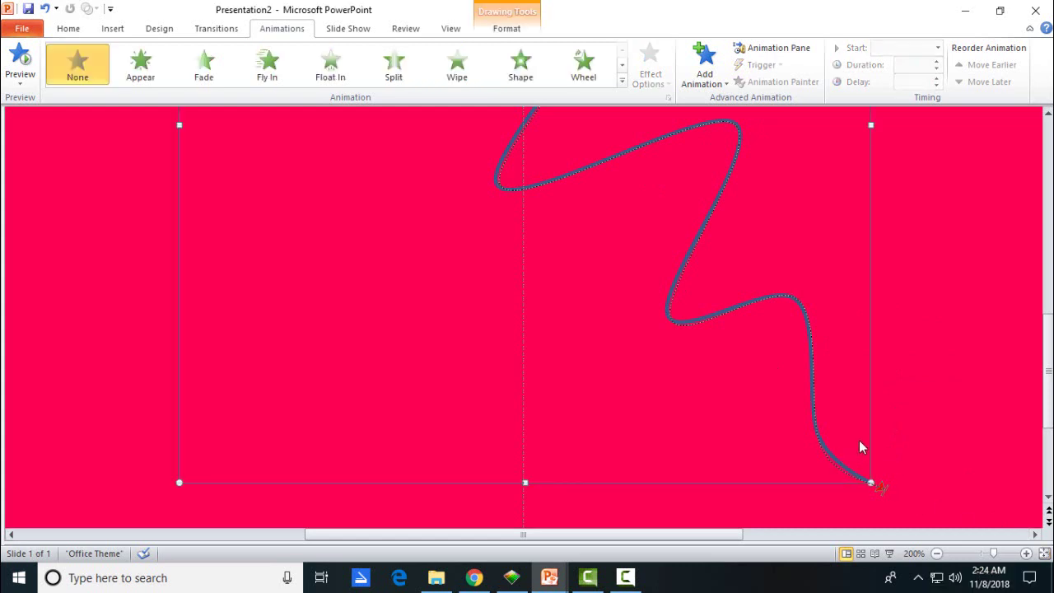
left_click(980, 498)
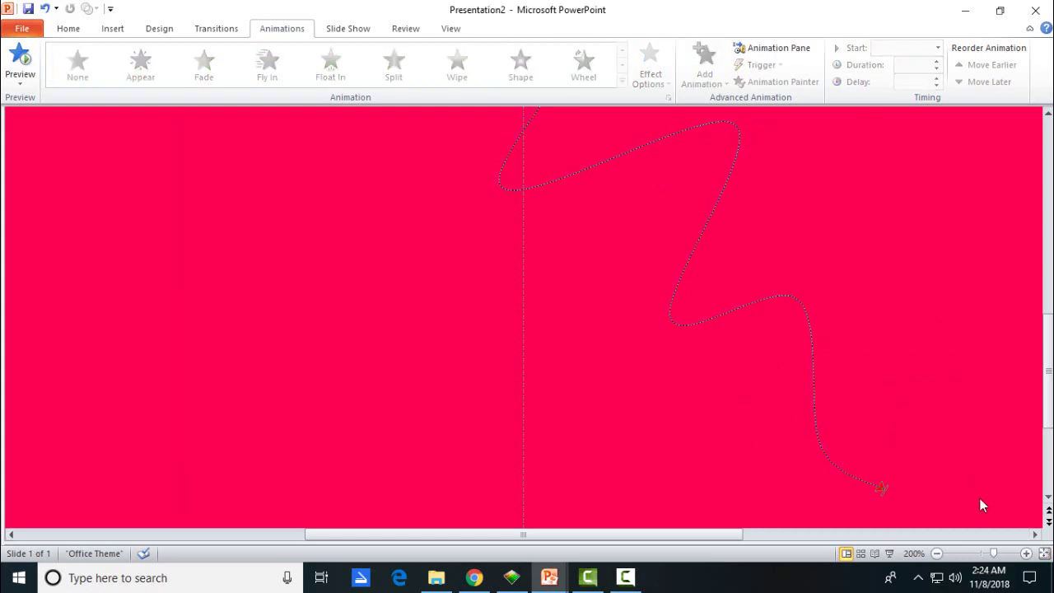
- Reshape the bend at the motion path's first peak by adjusting its point's curve handle
left_click(1045, 554)
left_click(521, 237)
right_click(525, 242)
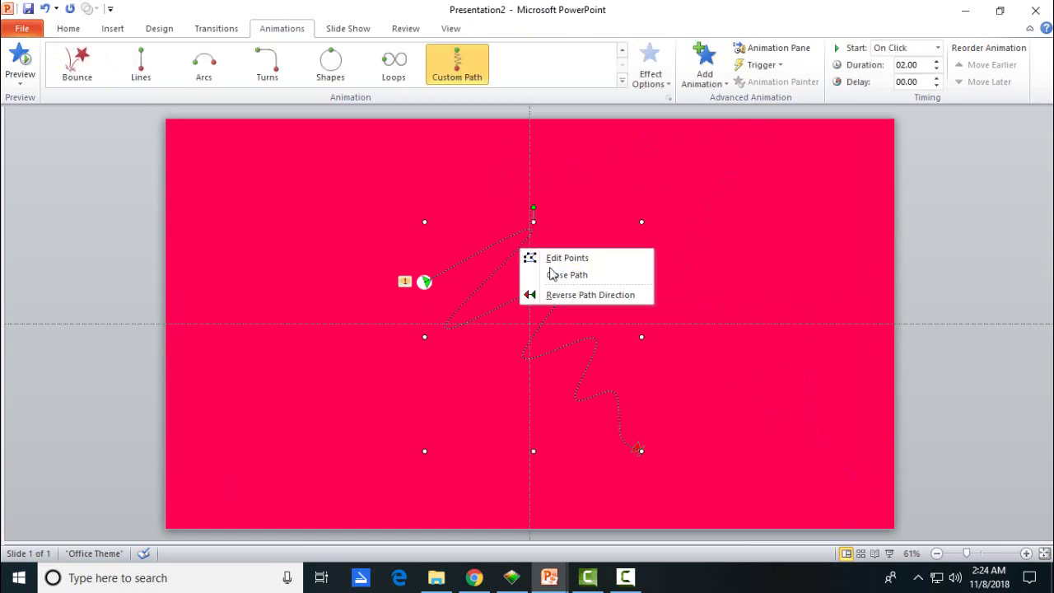
left_click(552, 258)
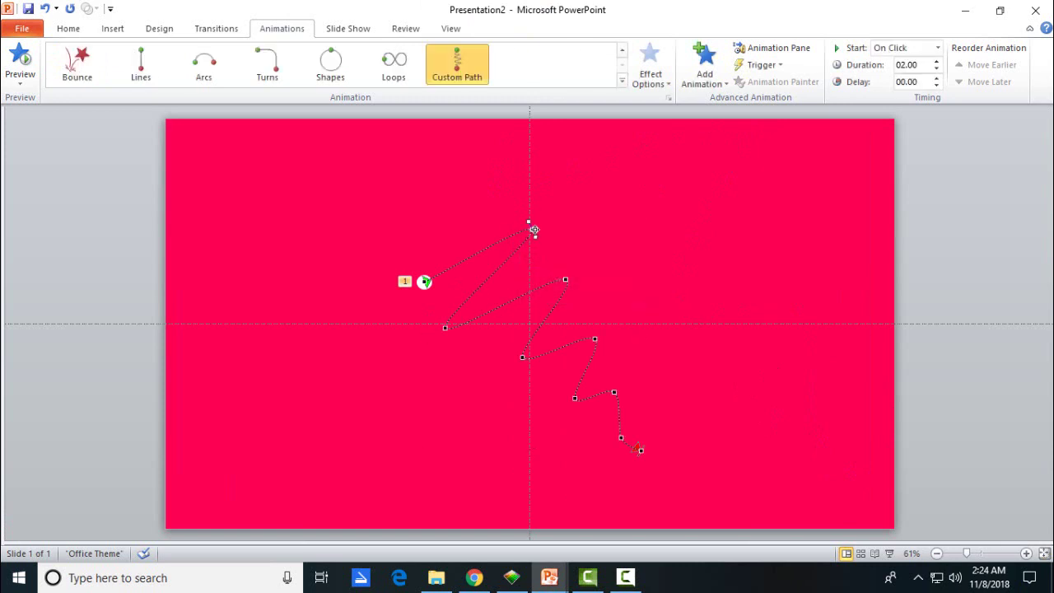
left_click_drag(535, 238, 542, 248)
double_click(565, 279)
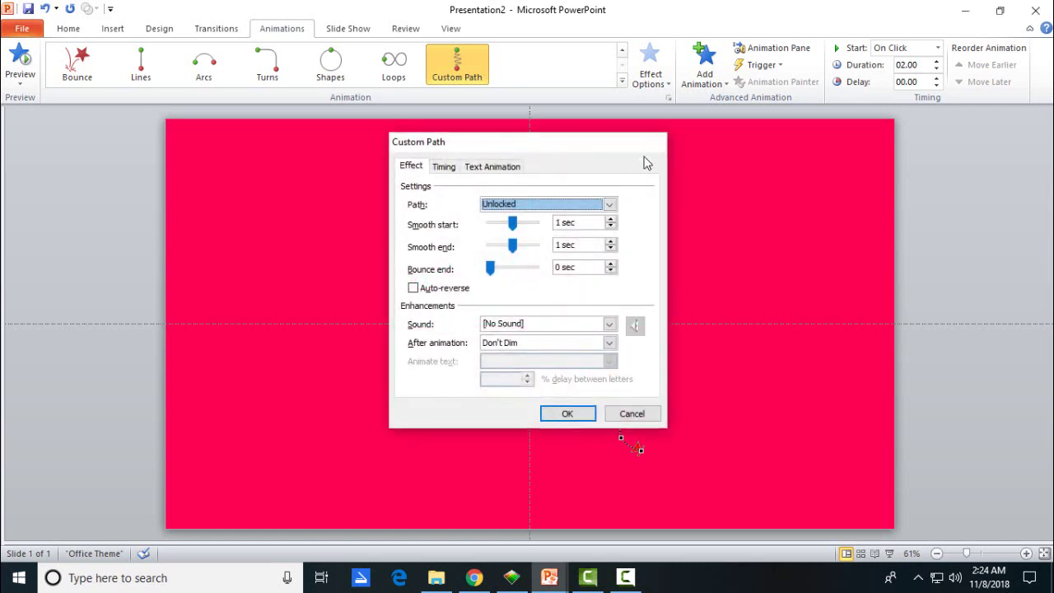
left_click(643, 145)
left_click_drag(565, 277, 565, 278)
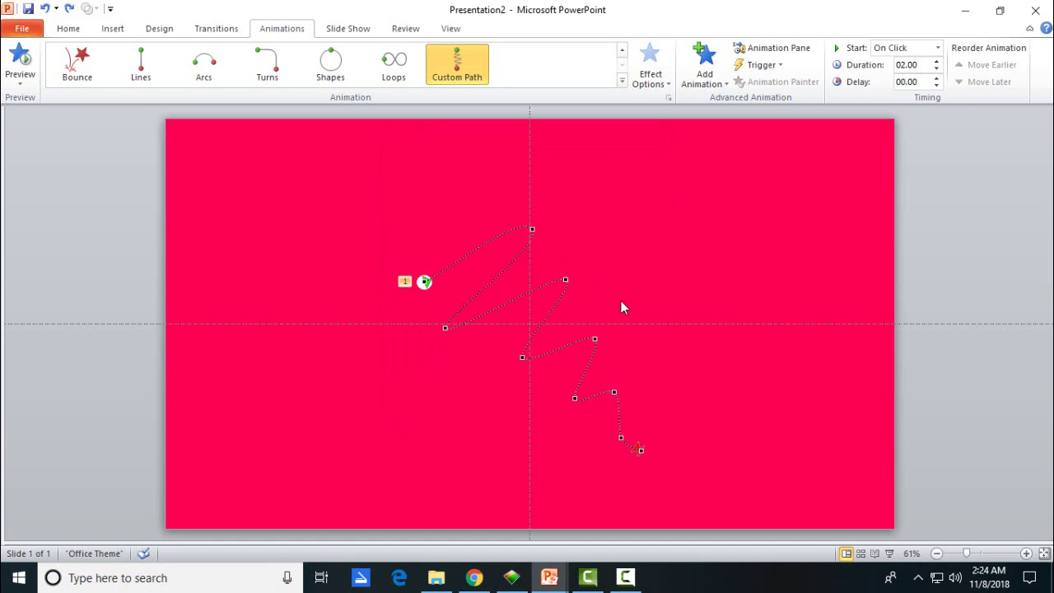
left_click(677, 337)
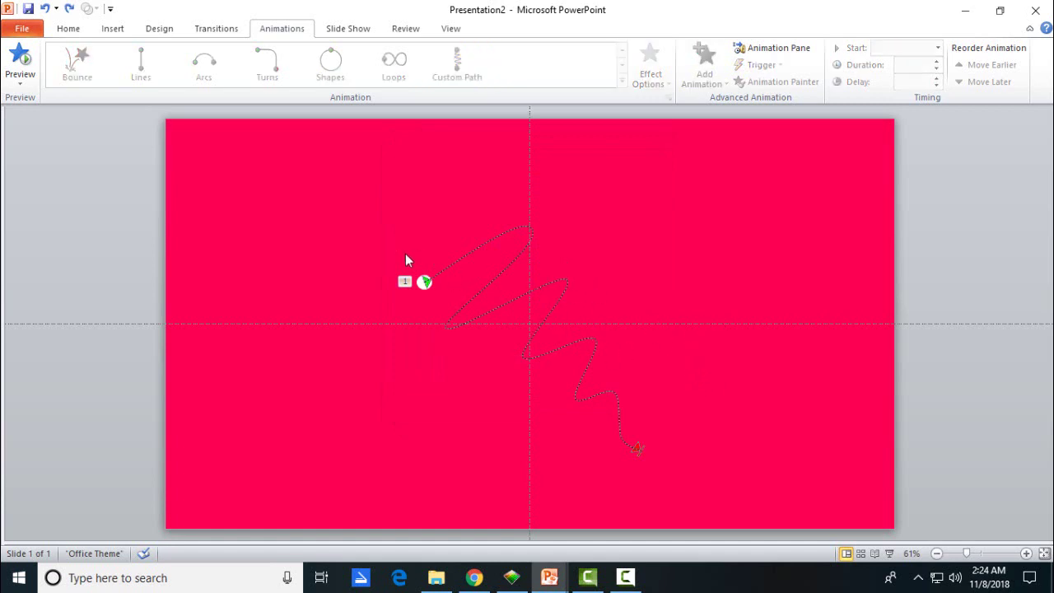
- Show the Animation Pane and play the circle's motion path animation
left_click(774, 48)
left_click(857, 146)
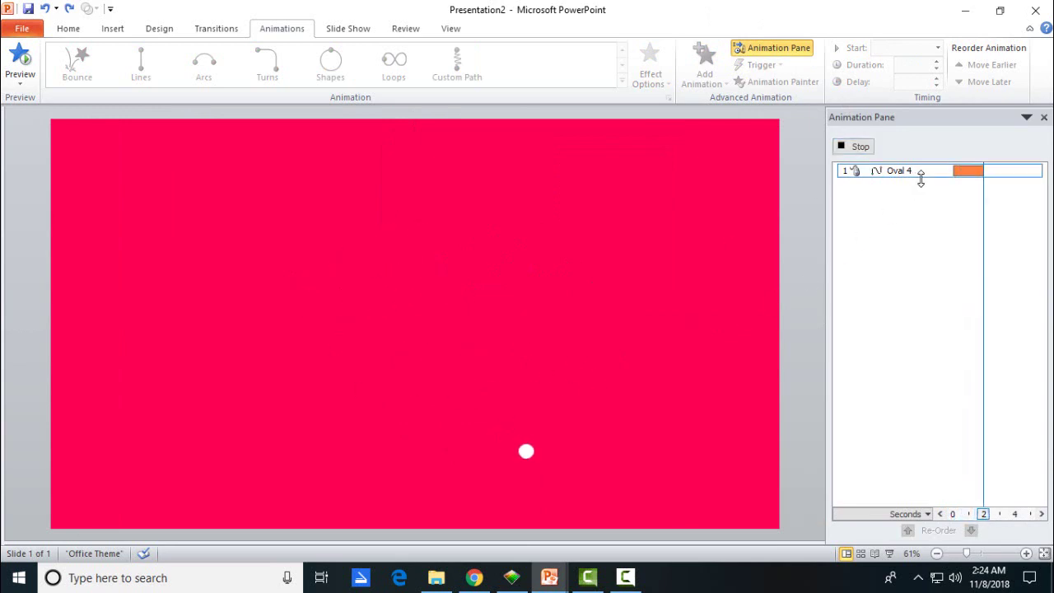
- Set the circle's motion path animation to a 3-second duration and make it start With Previous
left_click(926, 65)
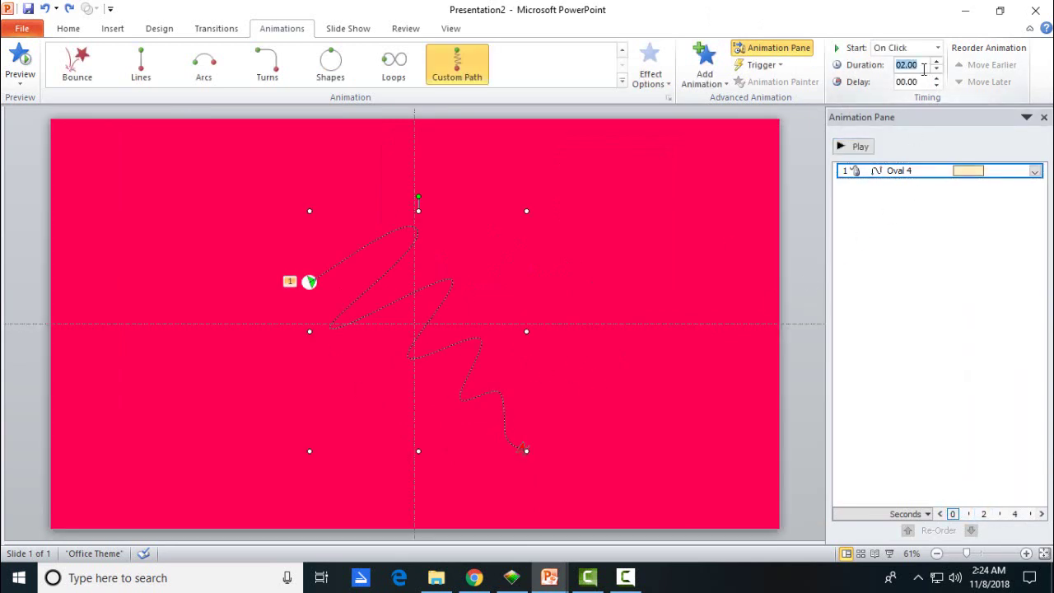
type("3")
key("Return")
right_click(878, 172)
left_click(957, 207)
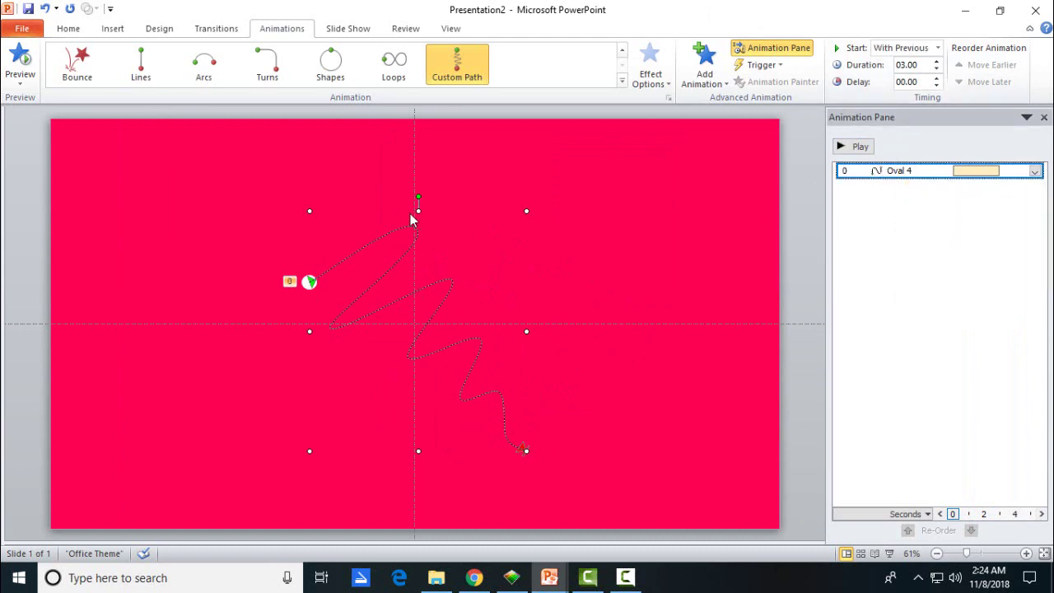
- Lengthen the Smooth end time slightly in the circle's Custom Path effect settings
left_click(312, 282)
double_click(857, 171)
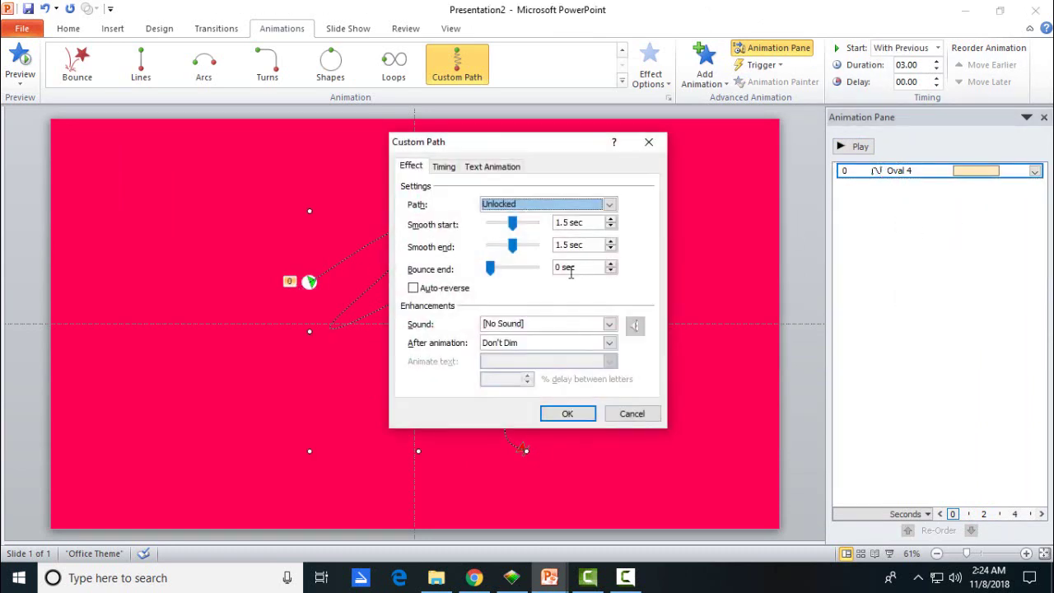
left_click_drag(512, 246, 518, 246)
left_click(567, 414)
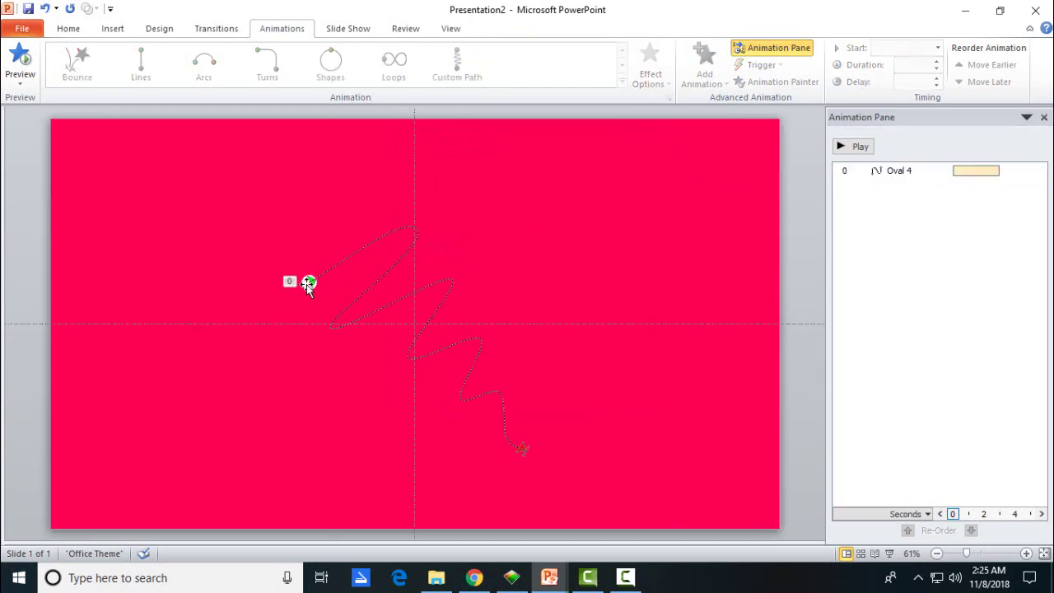
- Duplicate the white circle together with its animation, placing the copy slightly to the original's left and overlapping it
left_click(308, 283)
scroll(311, 289, "up", 5)
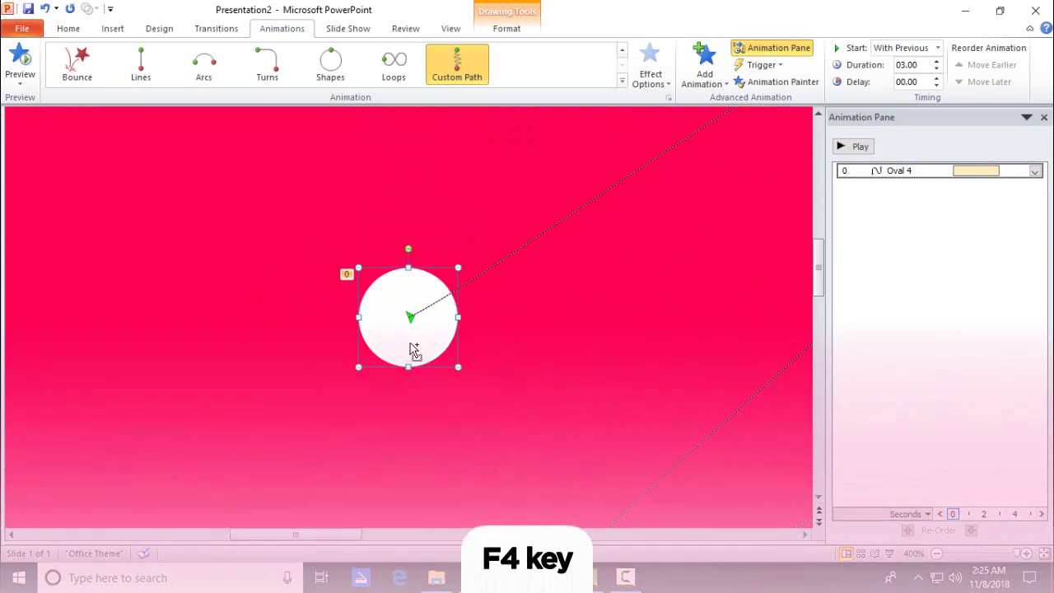
left_click_drag(403, 345, 375, 345)
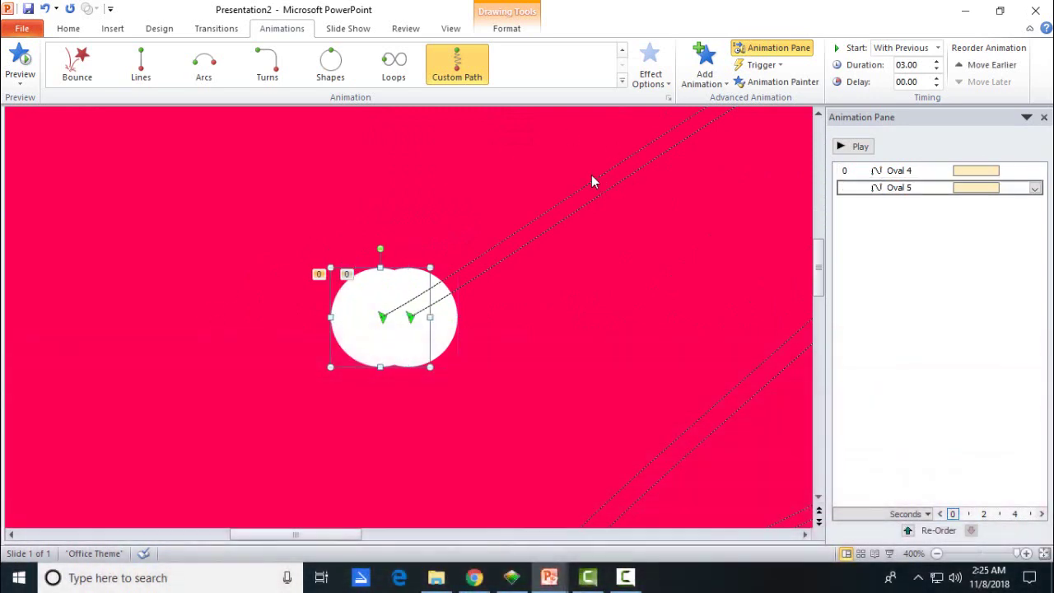
- Repeat the last duplication until a row of 18 evenly spaced circles, Oval 4 to Oval 21, exists
key("F4")
key("F4")
key("F4")
key("F4")
key("F4")
key("F4")
key("F4")
key("F4")
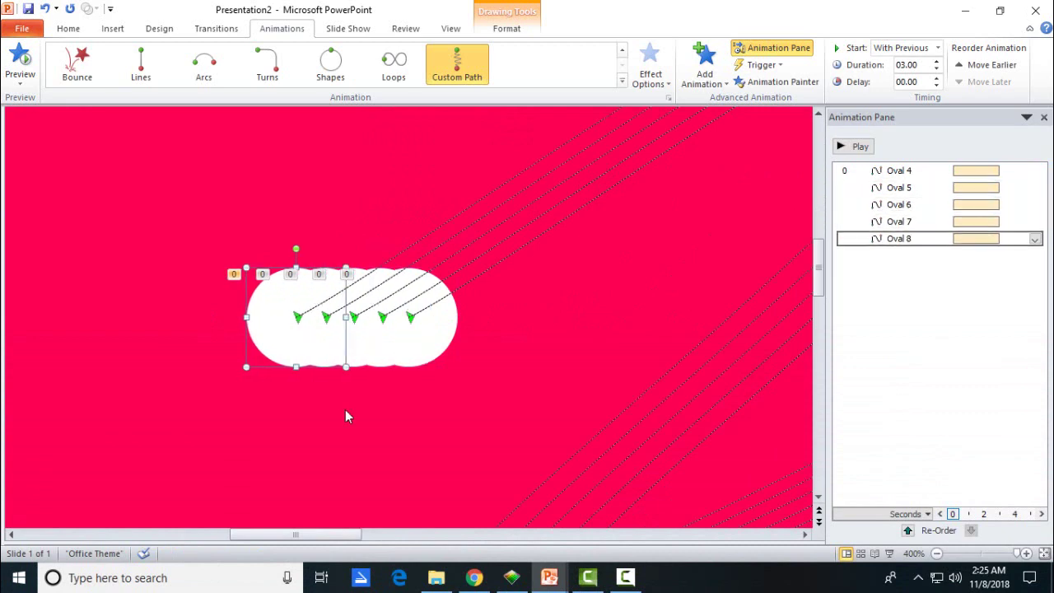
key("F4")
key("F4")
key("F4")
key("F4")
key("F4")
key("F4")
key("F4")
key("F4")
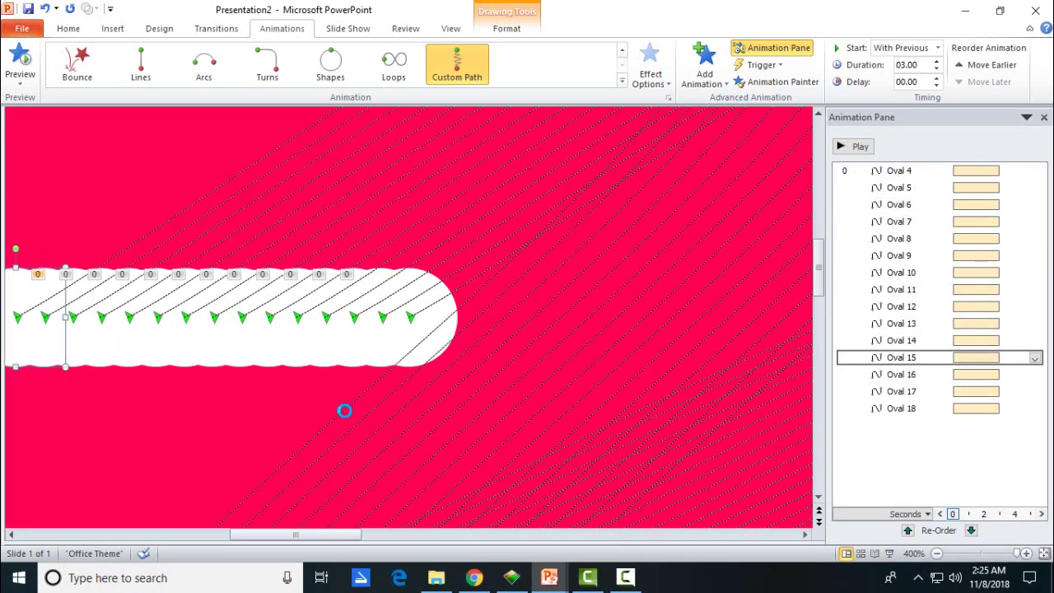
- Align all duplicate circles, excluding the original rightmost one, on their common horizontal center so they form one stack
left_click(906, 188)
scroll(710, 416, "down", 4)
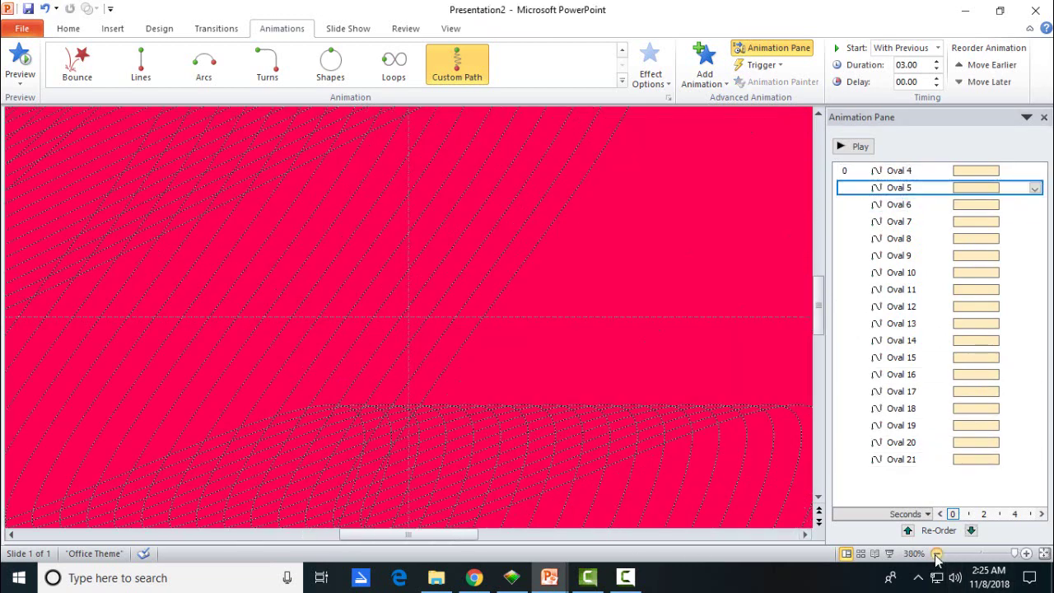
scroll(710, 416, "down", 10)
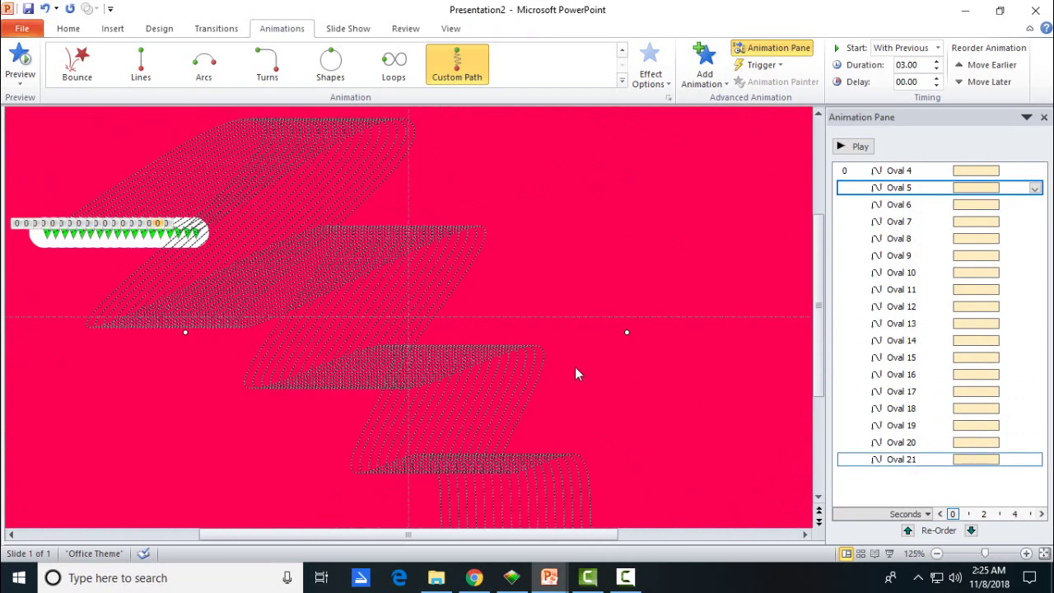
left_click_drag(22, 262, 229, 183)
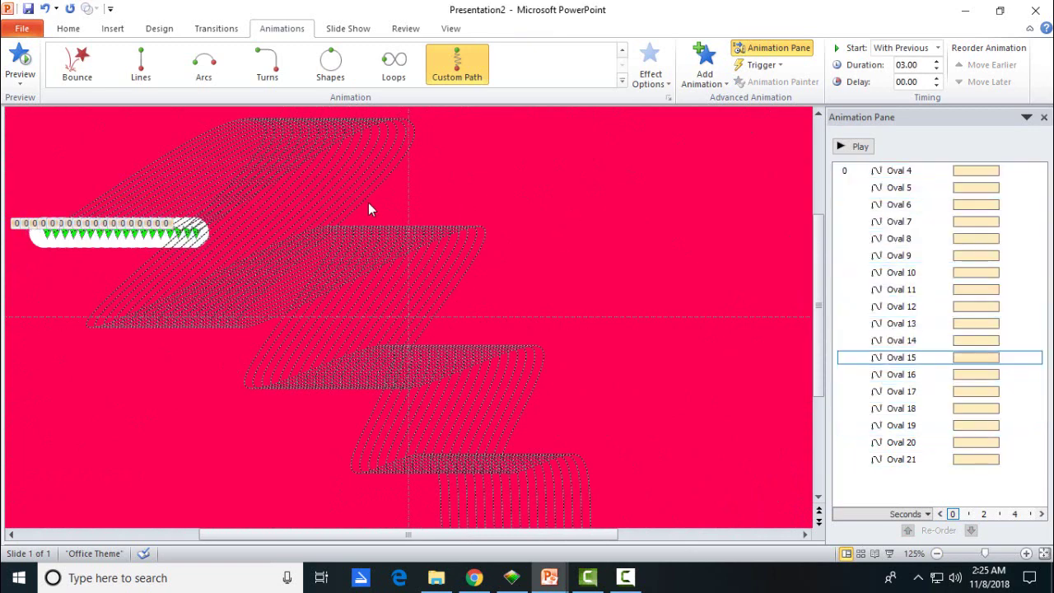
left_click_drag(16, 194, 236, 271)
scroll(232, 262, "up", 5)
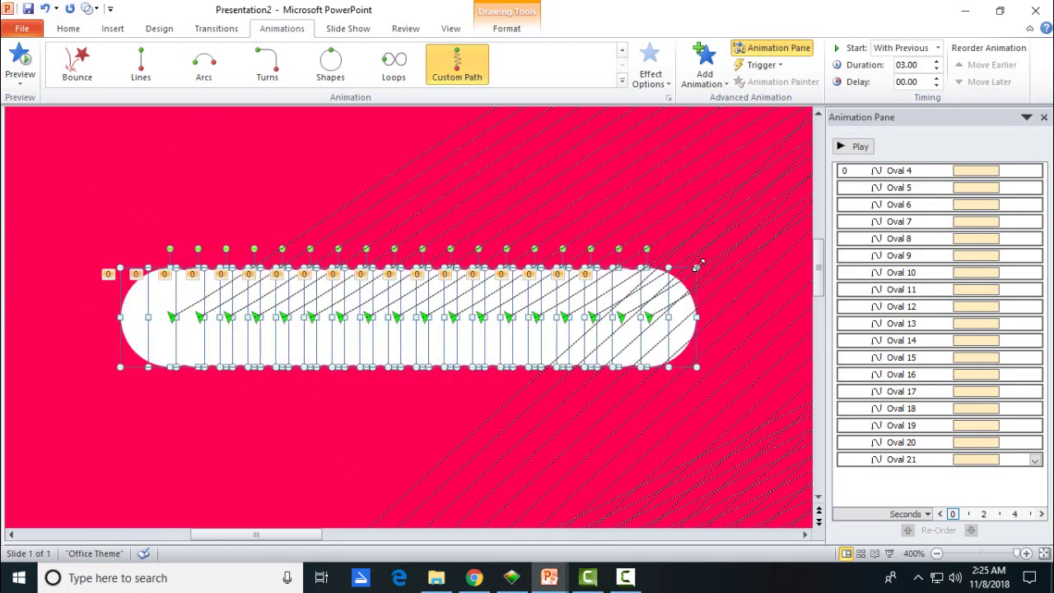
left_click(692, 323, "shift")
left_click(507, 28)
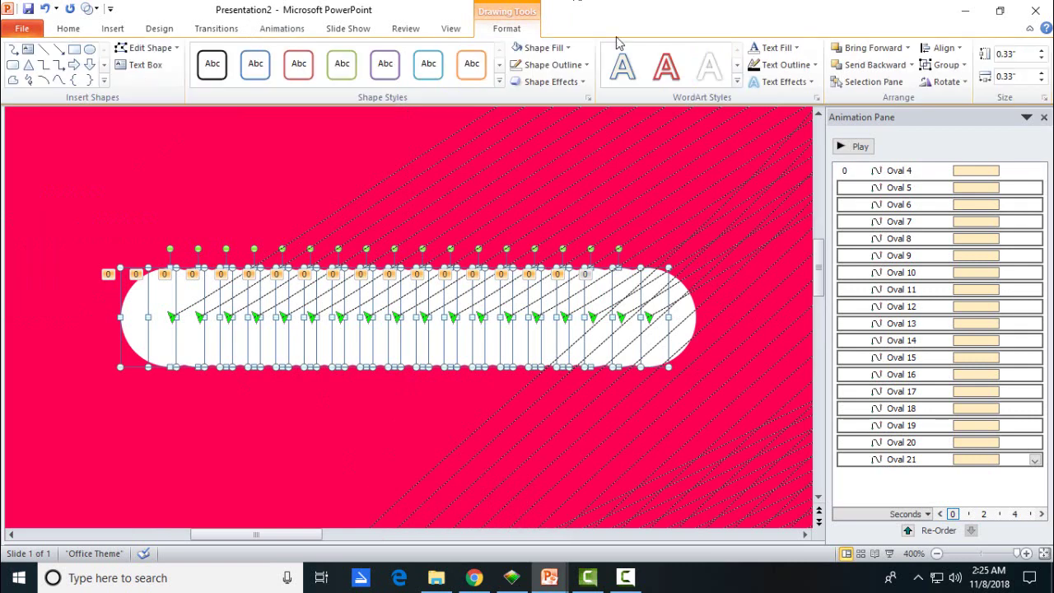
left_click(944, 47)
left_click(968, 83)
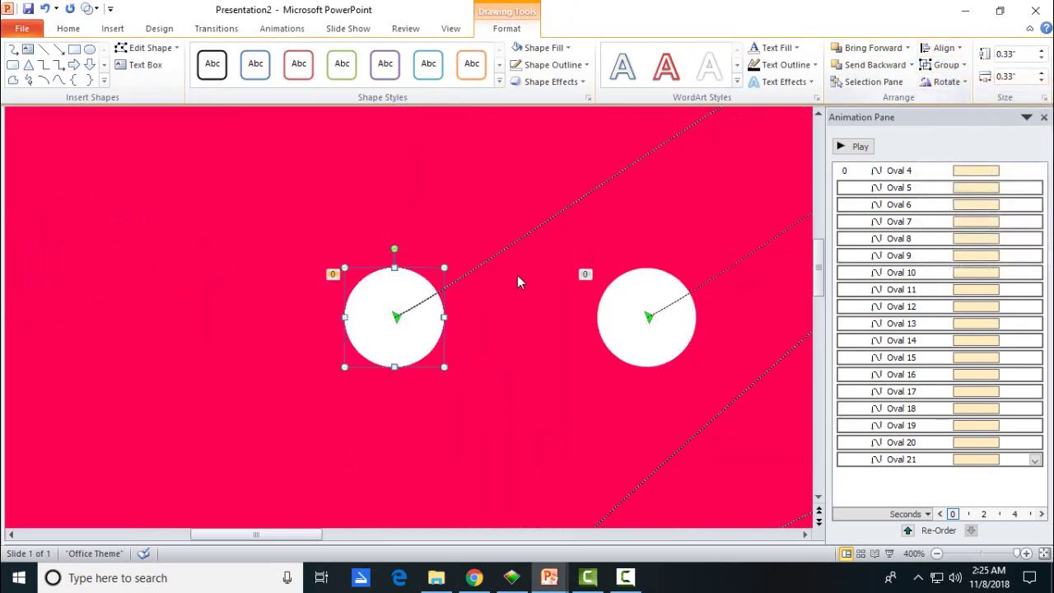
- Move the stack of duplicate circles exactly onto the original circle
left_click_drag(415, 349, 639, 356)
left_click(1045, 553)
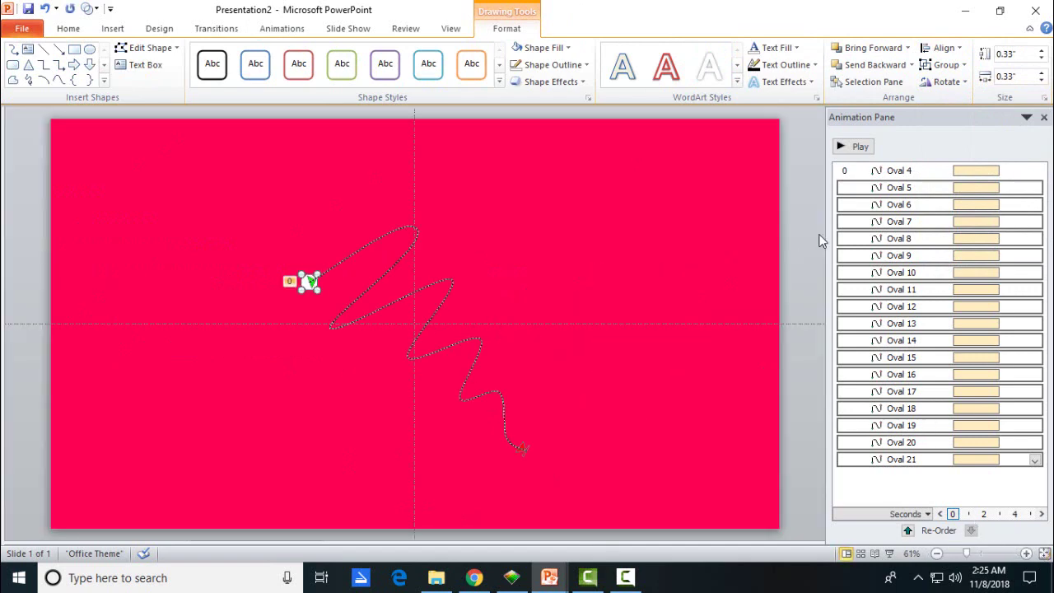
- Set the delay of Oval 5's motion path animation to 0.01 seconds
left_click(897, 189)
left_click(281, 28)
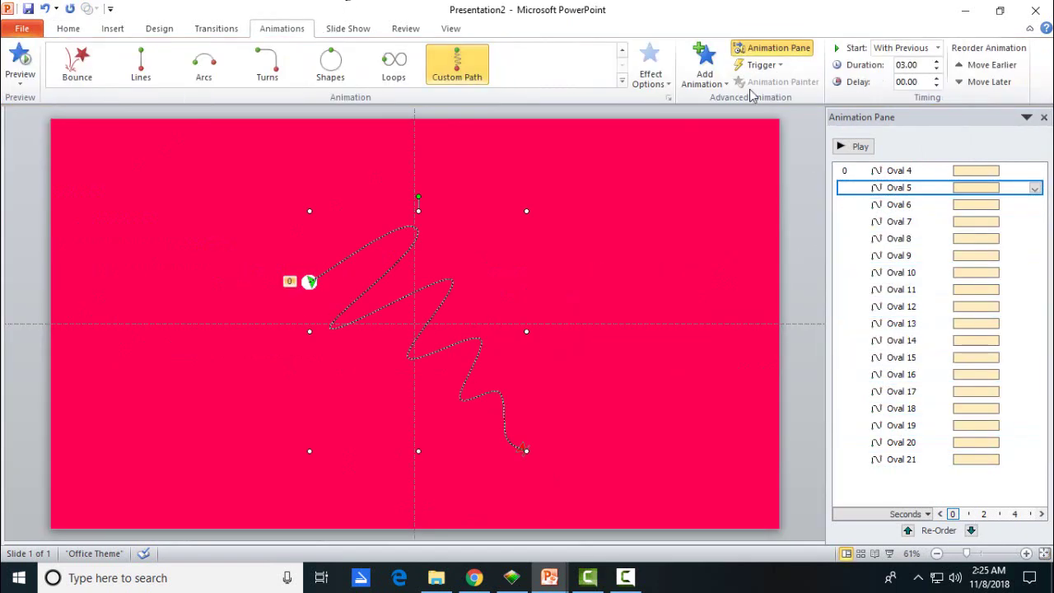
double_click(914, 83)
key("BackSpace")
left_click(920, 84)
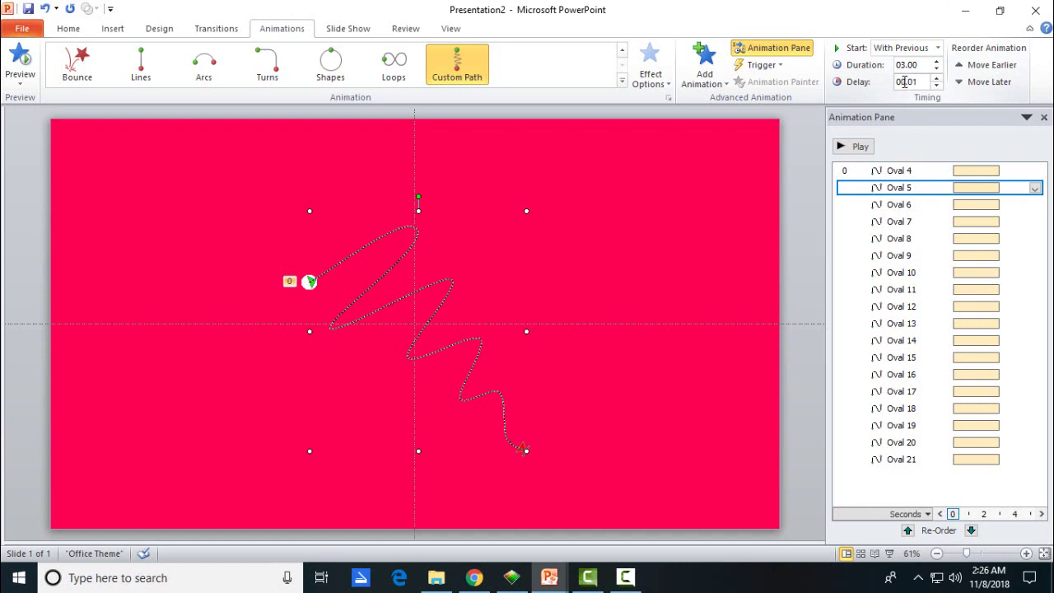
- Give the animations of Oval 6 to Oval 15 delays that increase by 0.01 seconds from one circle to the next
left_click(925, 206)
left_click(919, 82)
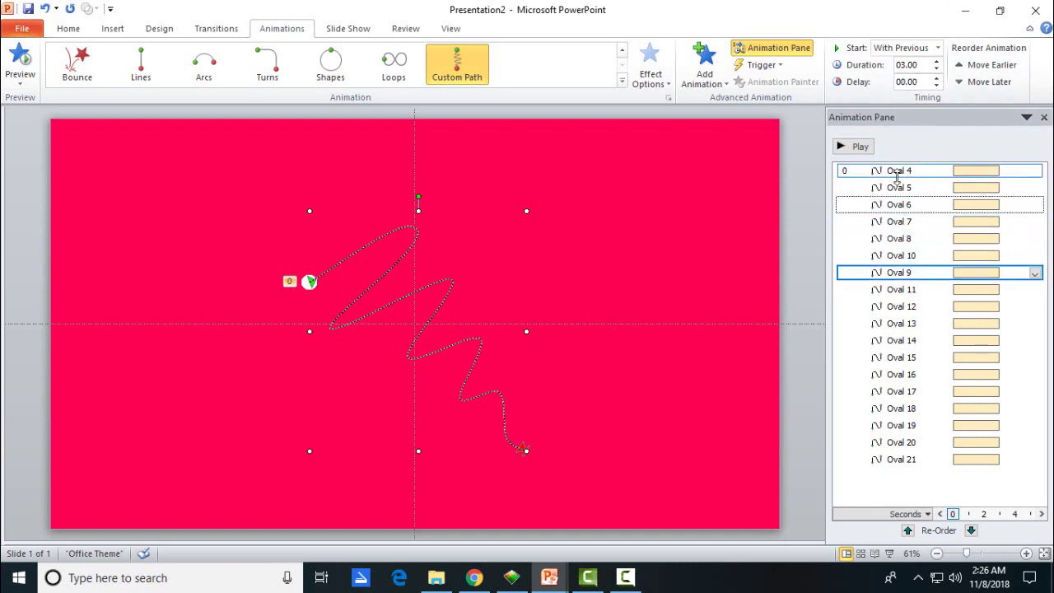
left_click(924, 239)
left_click(917, 82)
type(".07")
left_click(925, 273)
left_click(924, 289)
left_click(925, 306)
left_click(924, 323)
left_click(925, 340)
left_click(924, 358)
- Continue the 0.01-second delay increments for the animations of Oval 16 to Oval 20
left_click(913, 374)
left_click(906, 83)
left_click(913, 391)
left_click(906, 82)
left_click(912, 409)
left_click(906, 82)
type(".1")
left_click(913, 426)
left_click(906, 83)
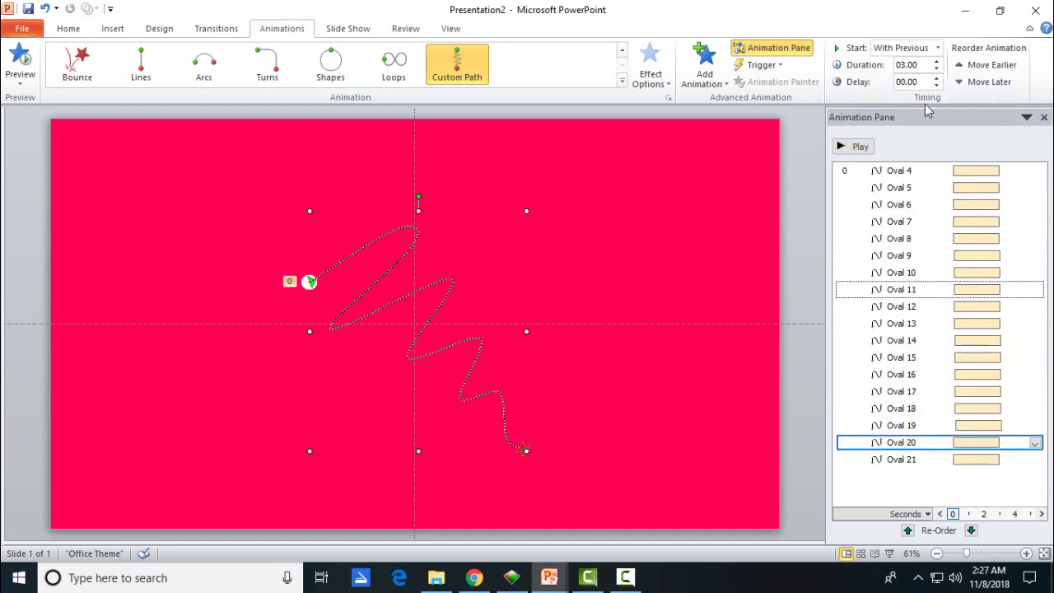
left_click(913, 442)
left_click(907, 82)
- Set the delay of Oval 21's animation to 0.17 seconds and play the staggered animation
left_click(913, 460)
left_click(918, 82)
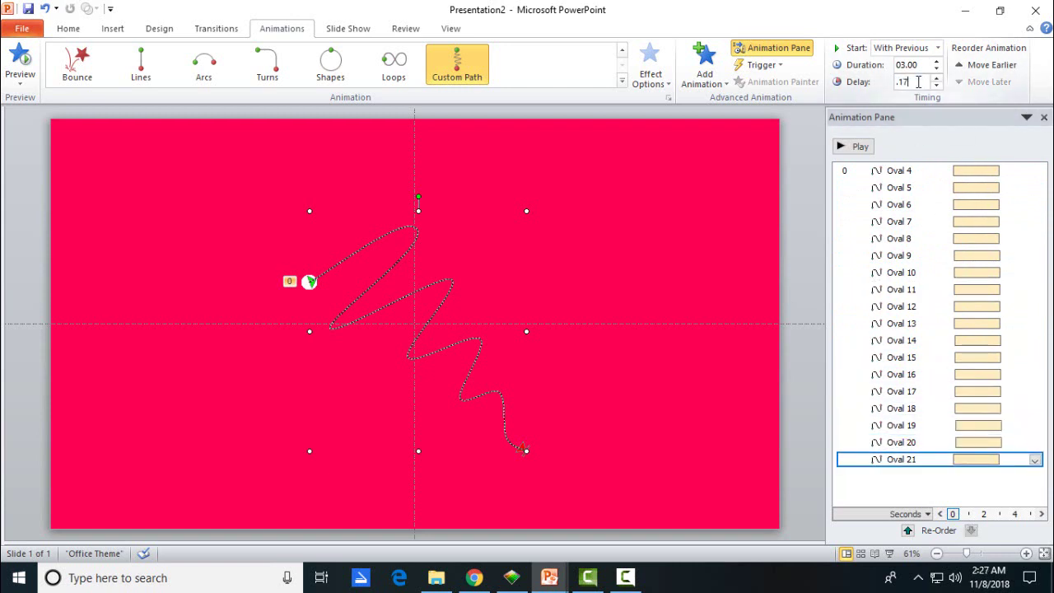
key("Return")
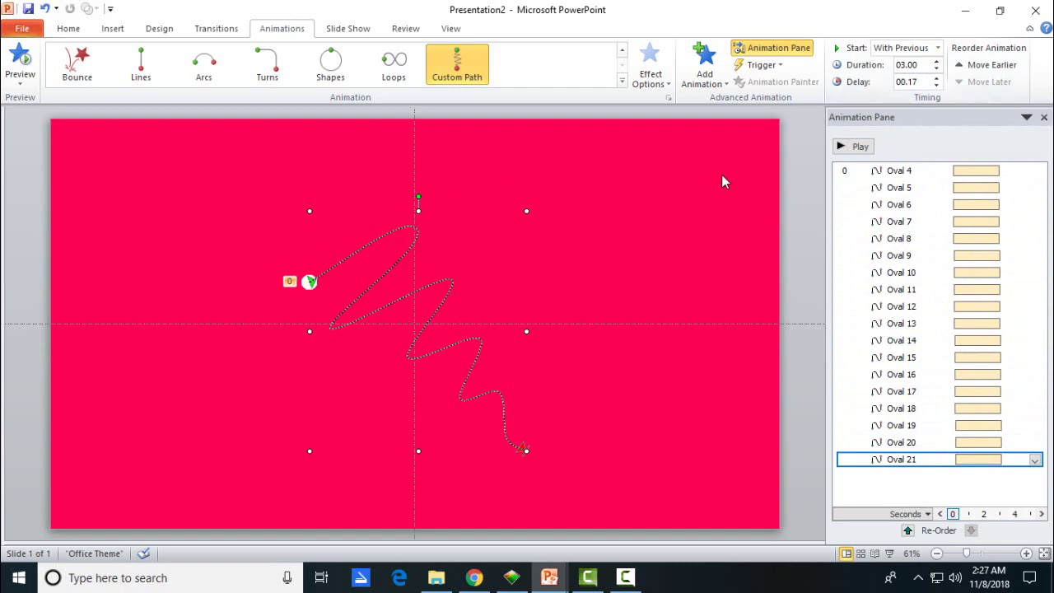
left_click(849, 147)
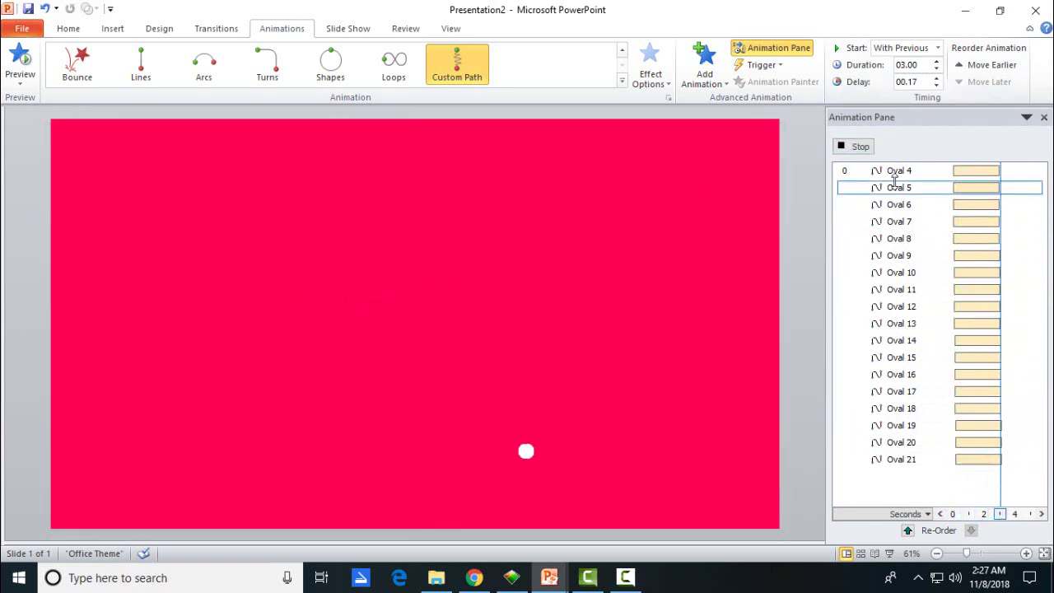
- Replay the staggered circle animation on the red slide
left_click(849, 147)
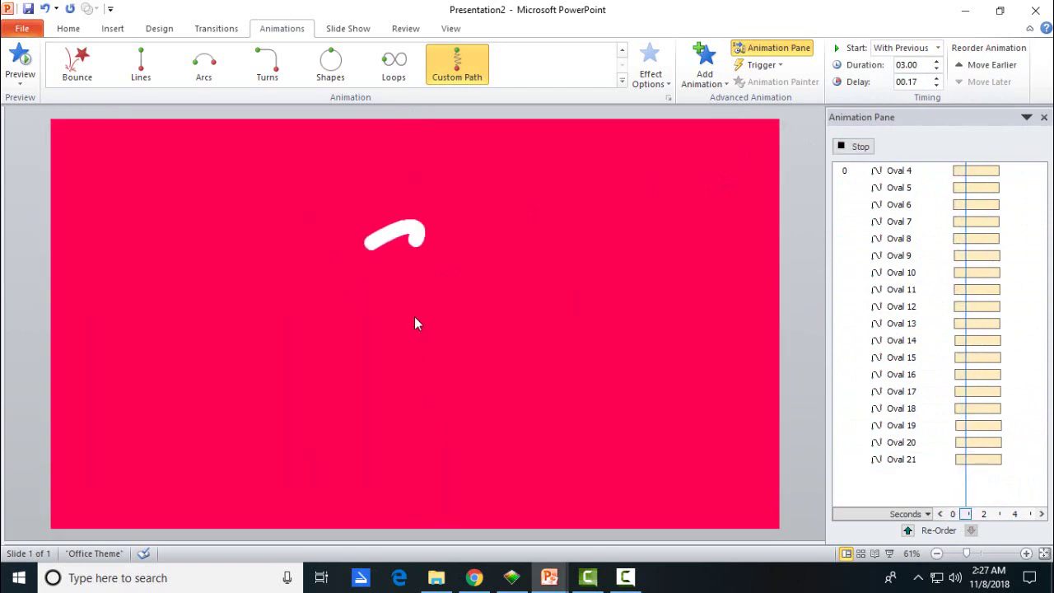
left_click(856, 148)
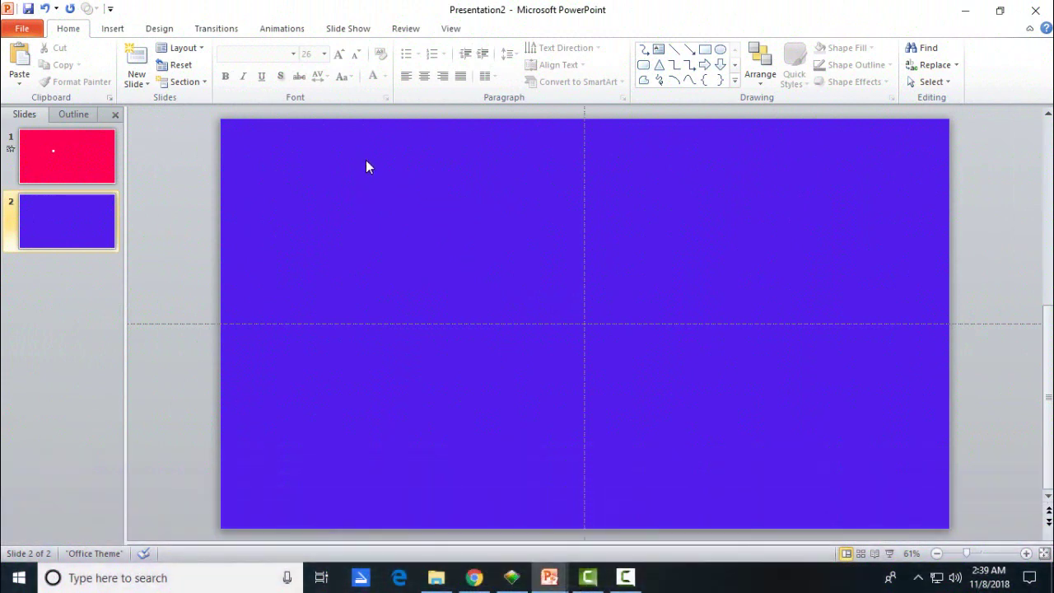
- Draw a double wave shape near the middle of the blue second slide
left_click(113, 28)
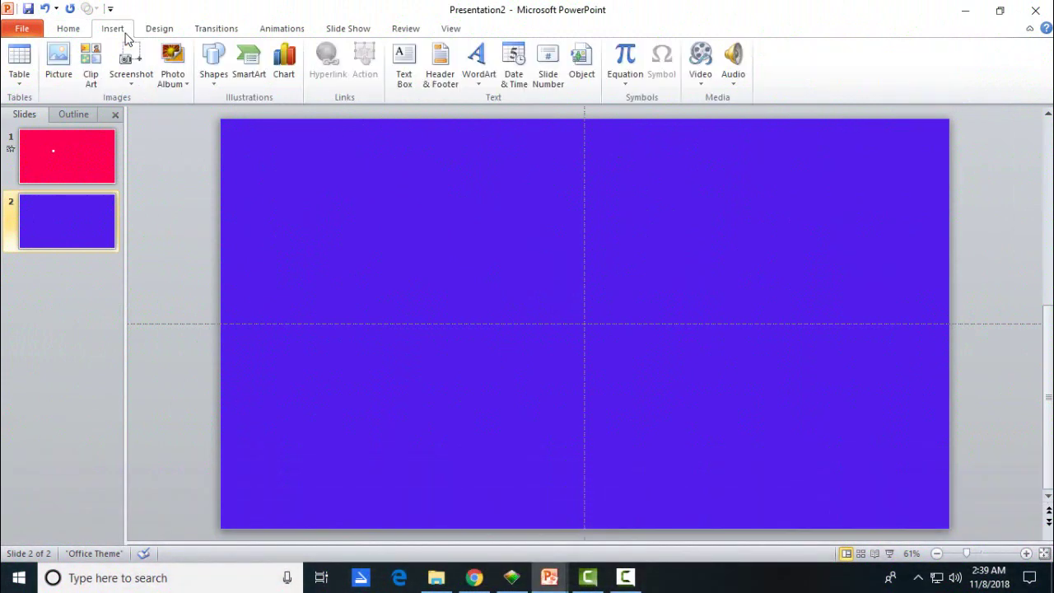
left_click(214, 66)
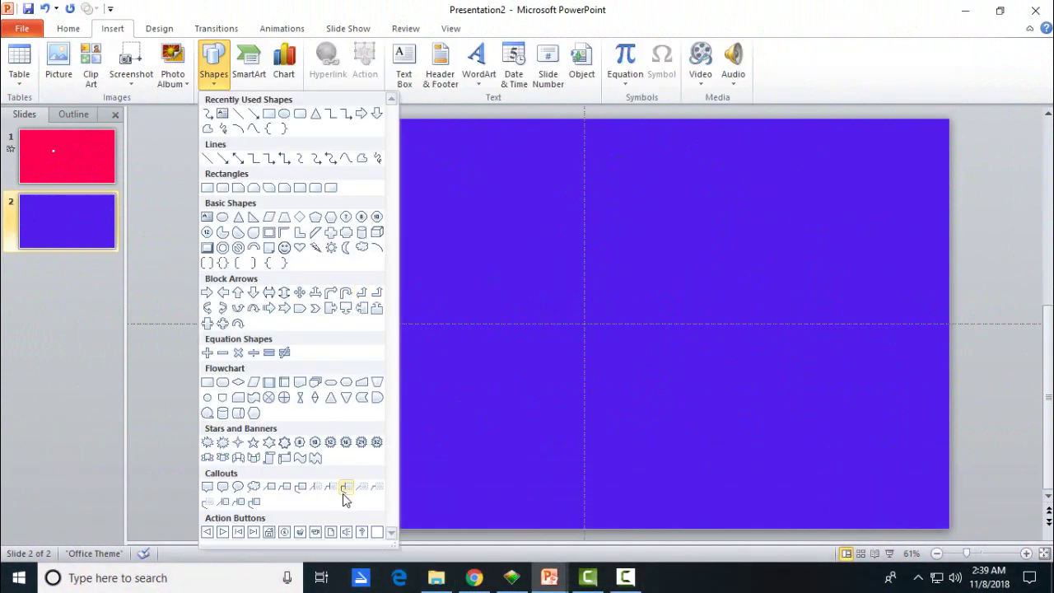
left_click(317, 459)
mouse_move(443, 282)
left_mouse_down()
mouse_move(491, 328)
mouse_move(652, 423)
mouse_move(653, 491)
left_mouse_up()
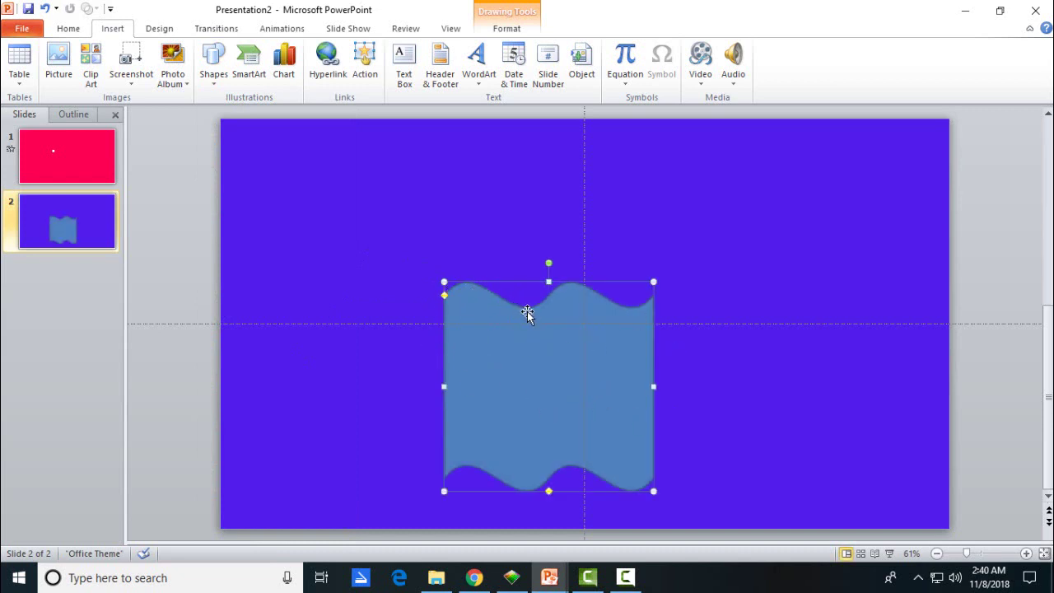
- Edit the double wave's points and delete the three points along its lower edge
right_click(576, 382)
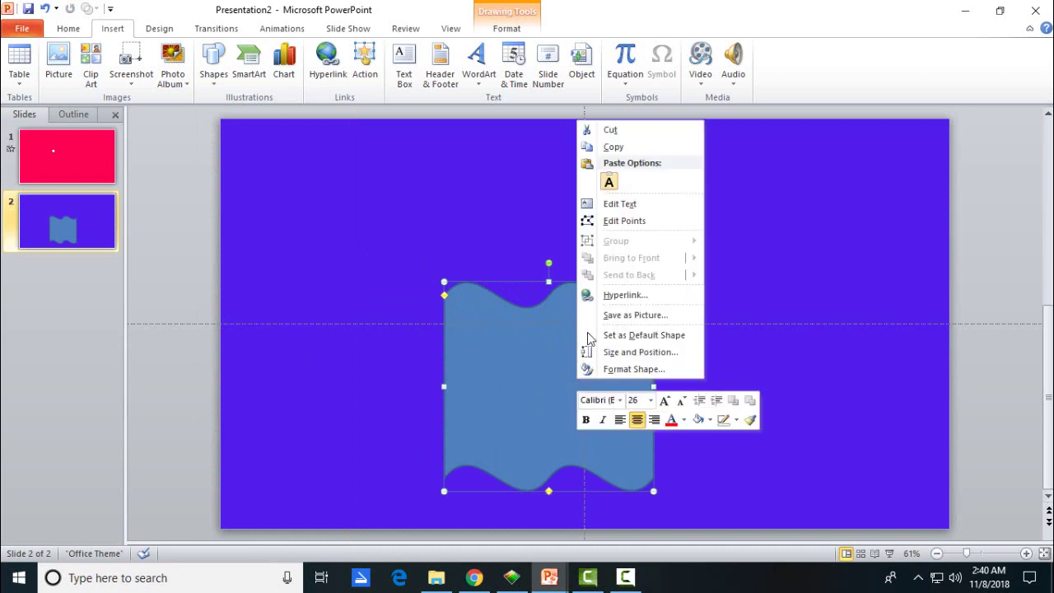
left_click(664, 225)
right_click(655, 477)
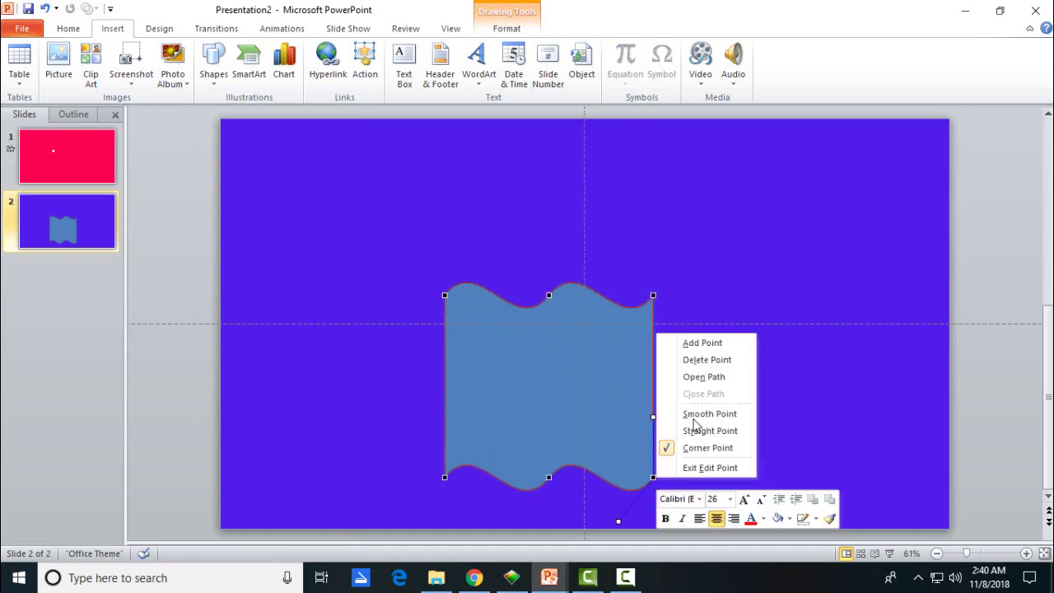
left_click(701, 357)
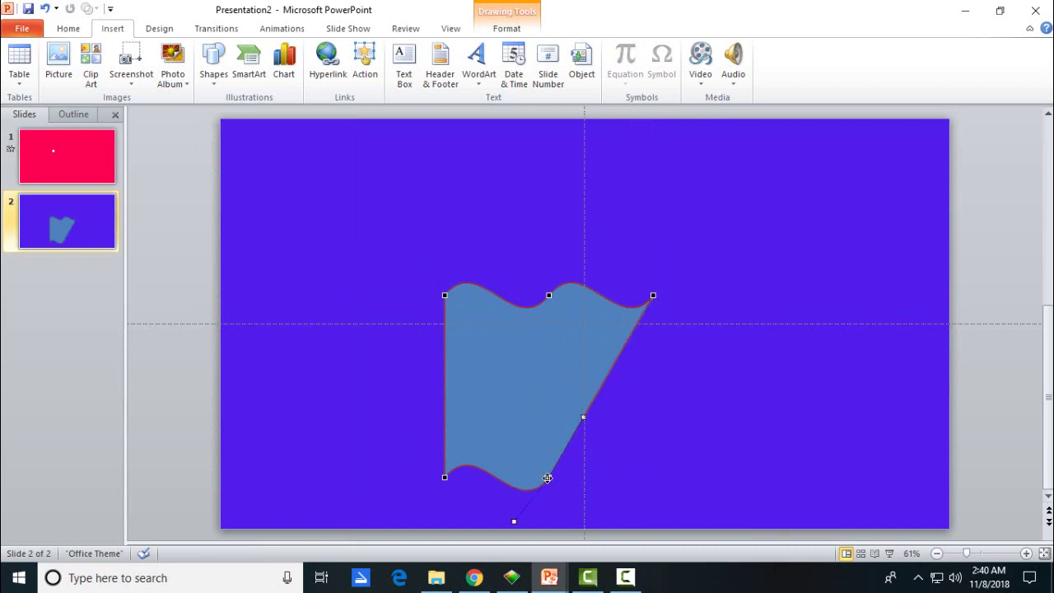
right_click(548, 478)
left_click(598, 362)
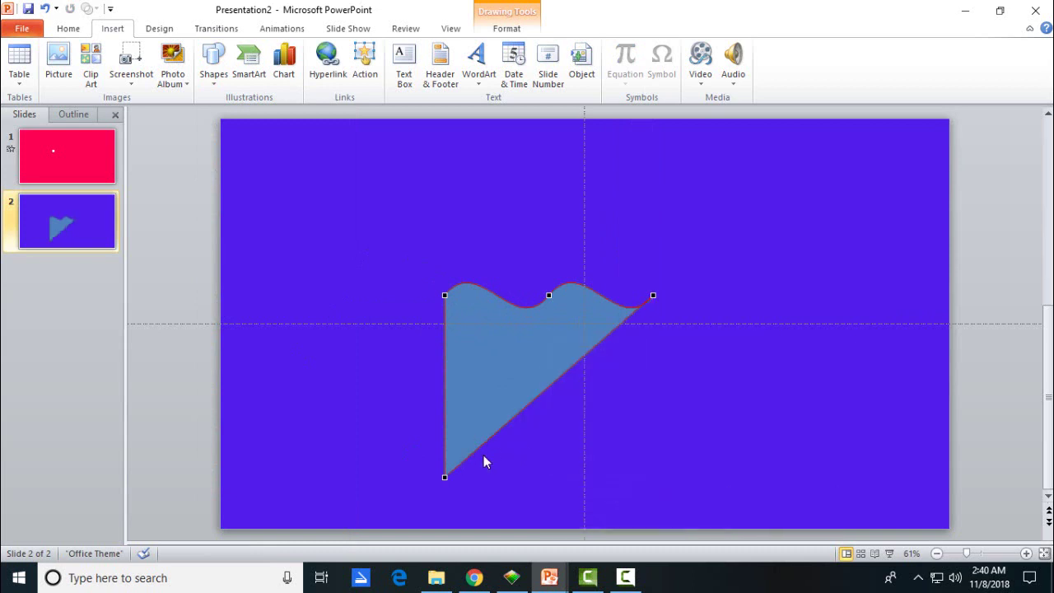
right_click(444, 480)
left_click(500, 368)
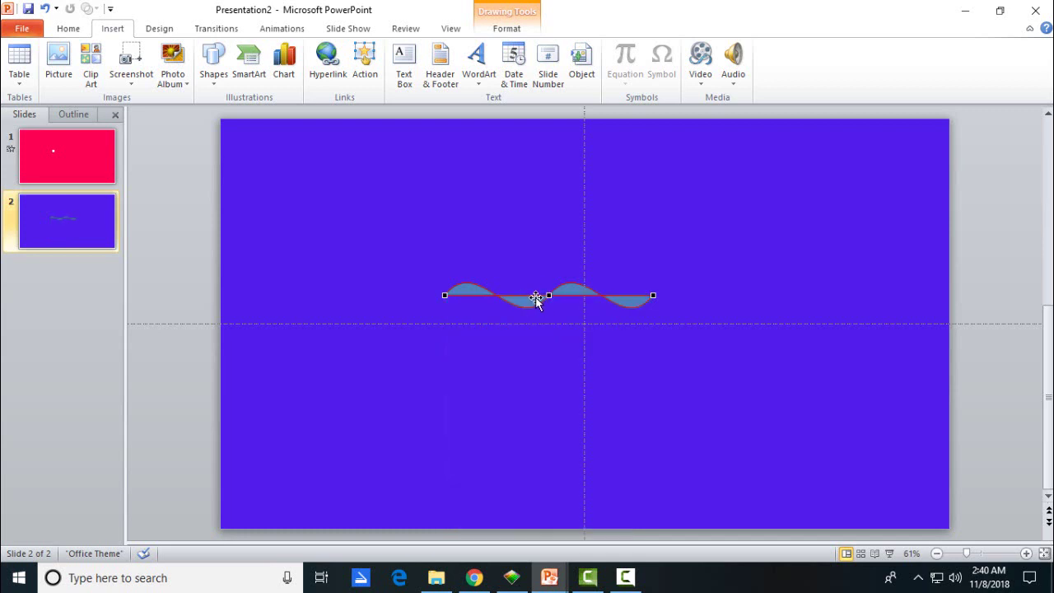
- Delete the straight closing segment so the shape becomes an open wavy line, and finish editing its points
right_click(537, 297)
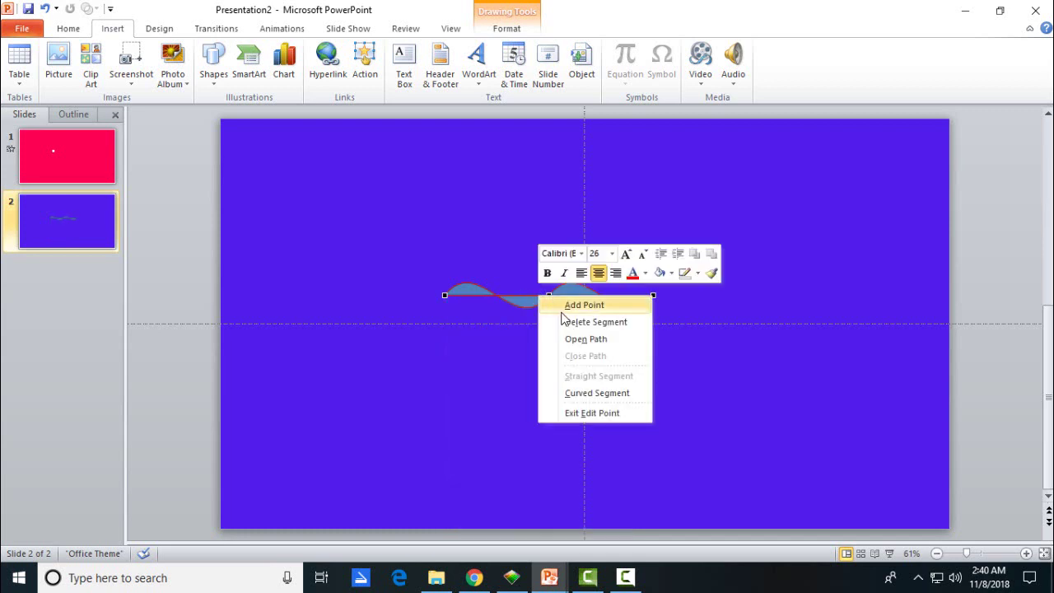
left_click(559, 322)
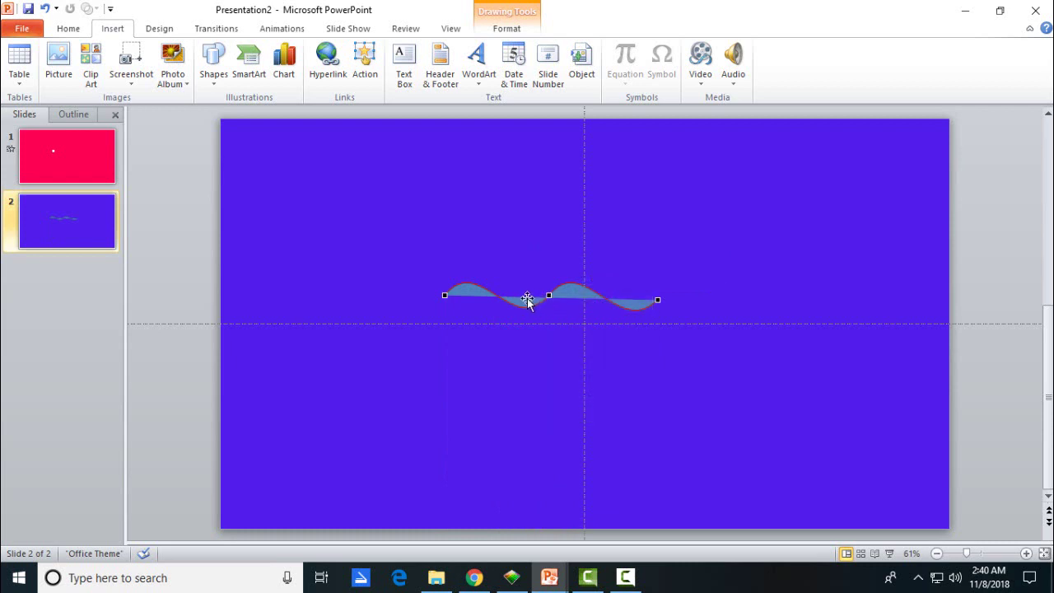
left_click(633, 247)
- Remove the wavy shape's fill and make its outline white
left_click(568, 287)
left_click(499, 30)
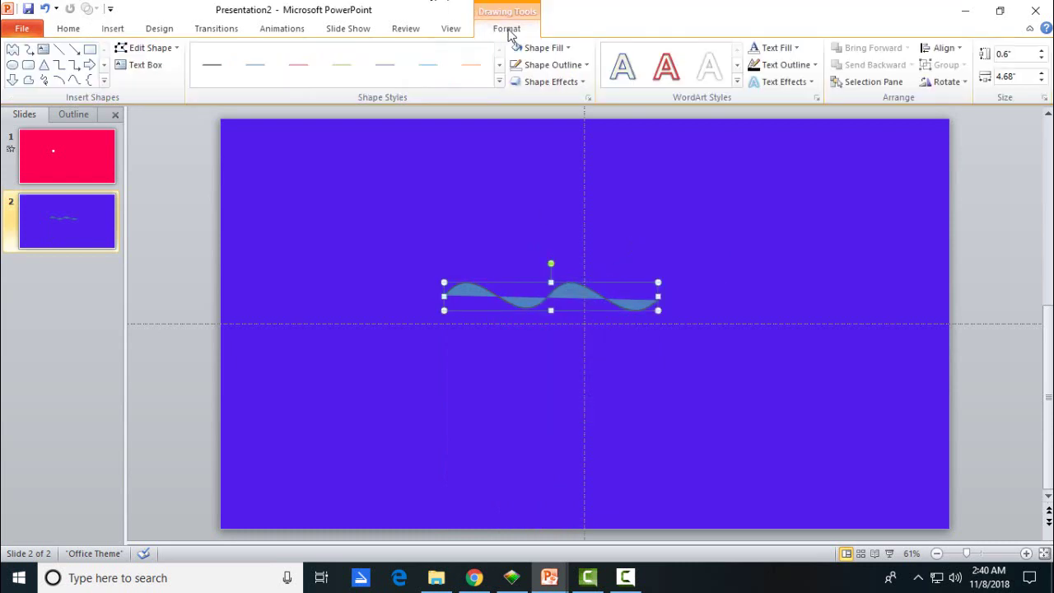
left_click(544, 46)
left_click(547, 203)
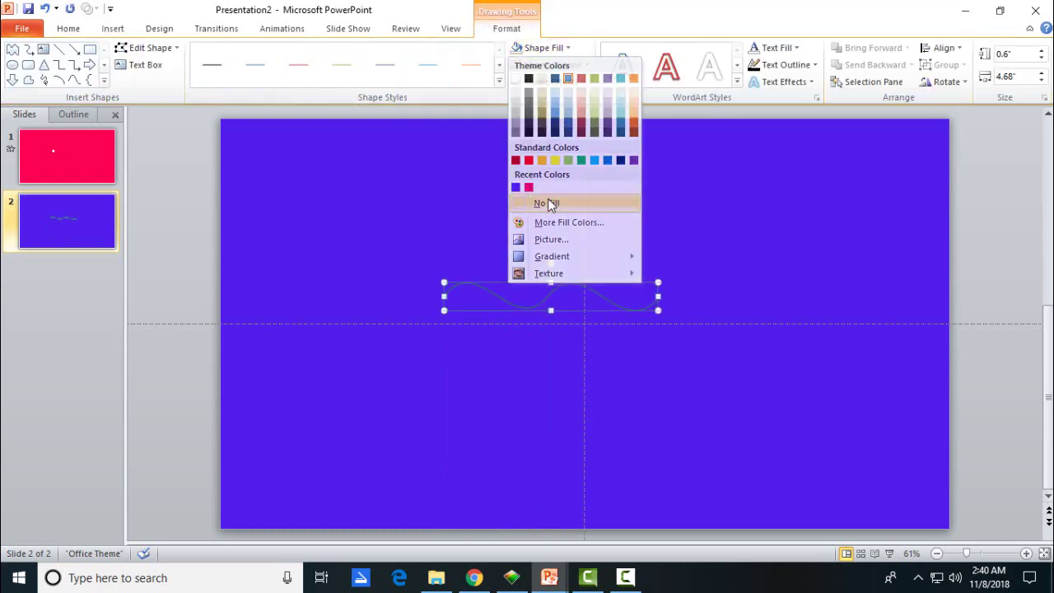
left_click(550, 65)
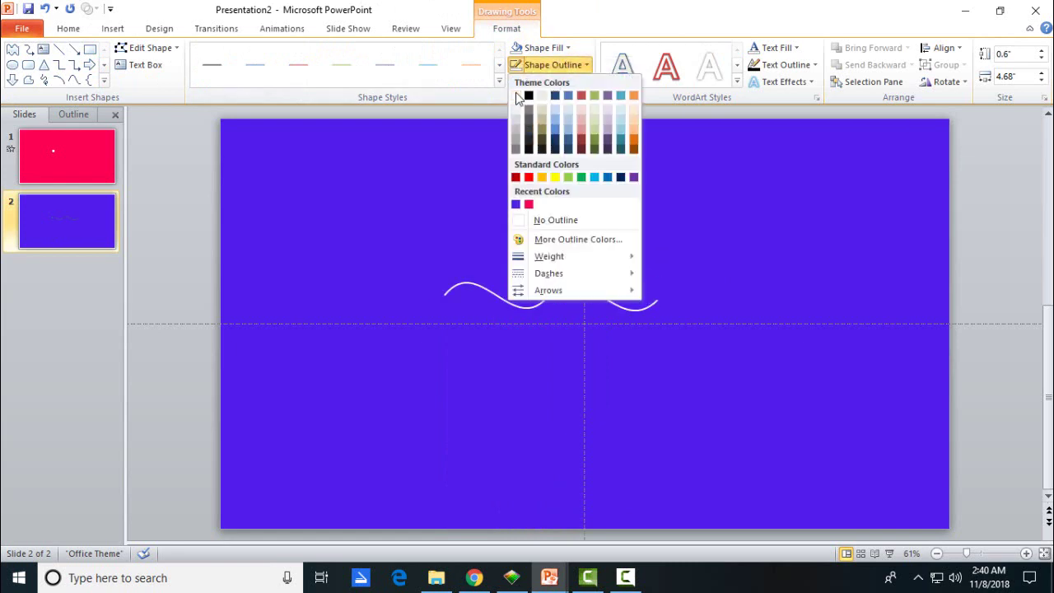
left_click(516, 97)
left_click(565, 258)
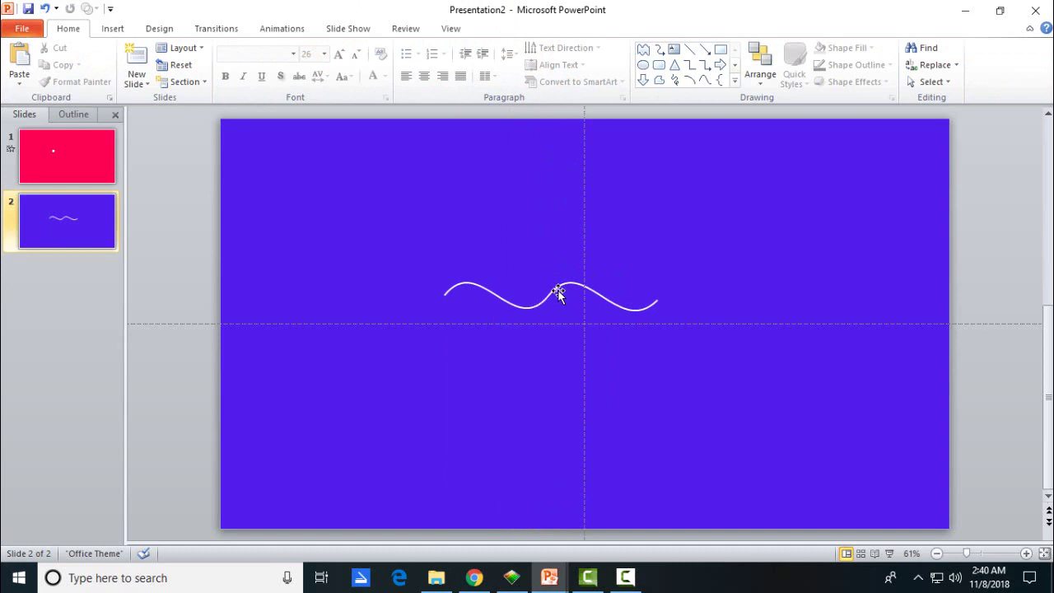
- Smooth the wave's curve by shifting its middle point and flattening the tangent handles at the middle and left end
left_click(562, 285)
right_click(562, 284)
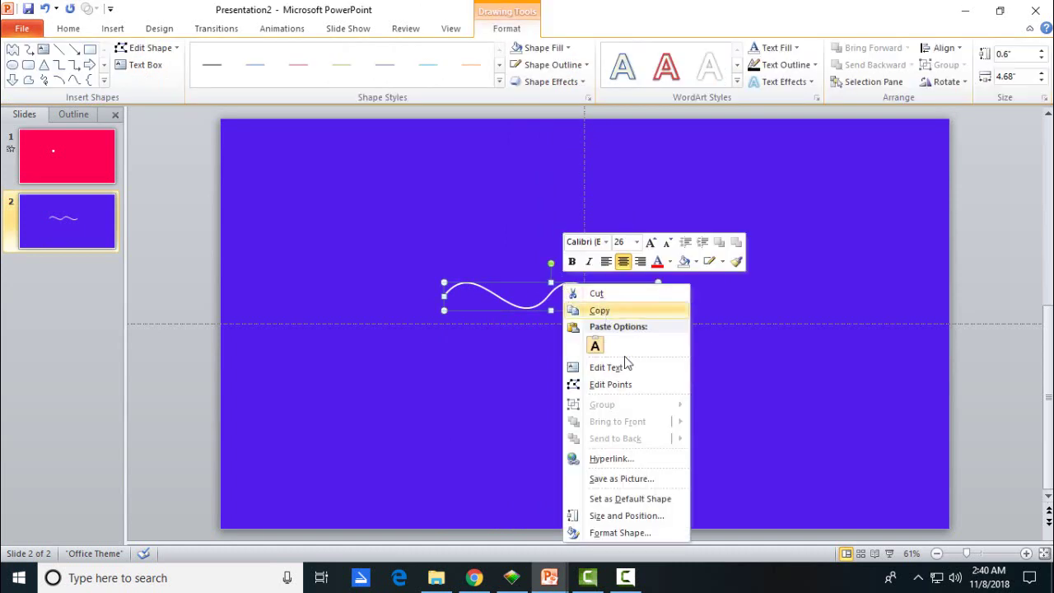
left_click(642, 385)
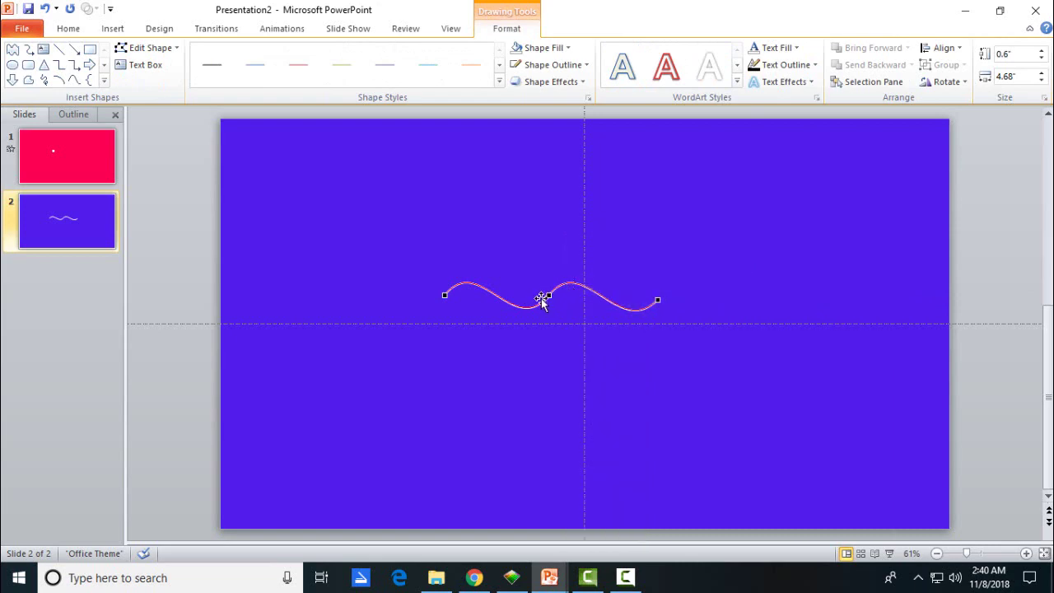
scroll(541, 299, "up", 10)
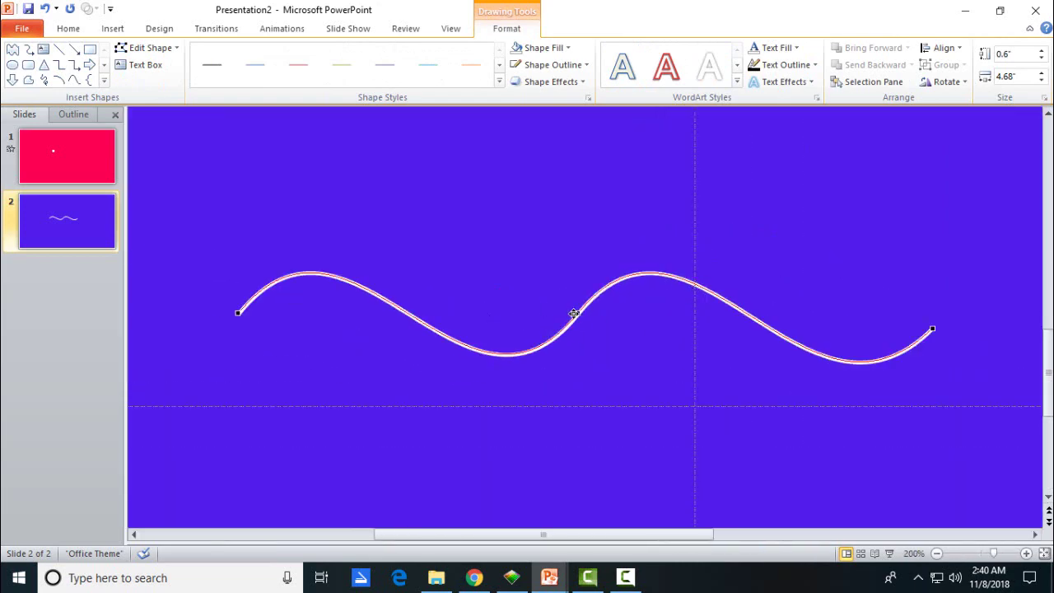
left_click_drag(574, 310, 579, 308)
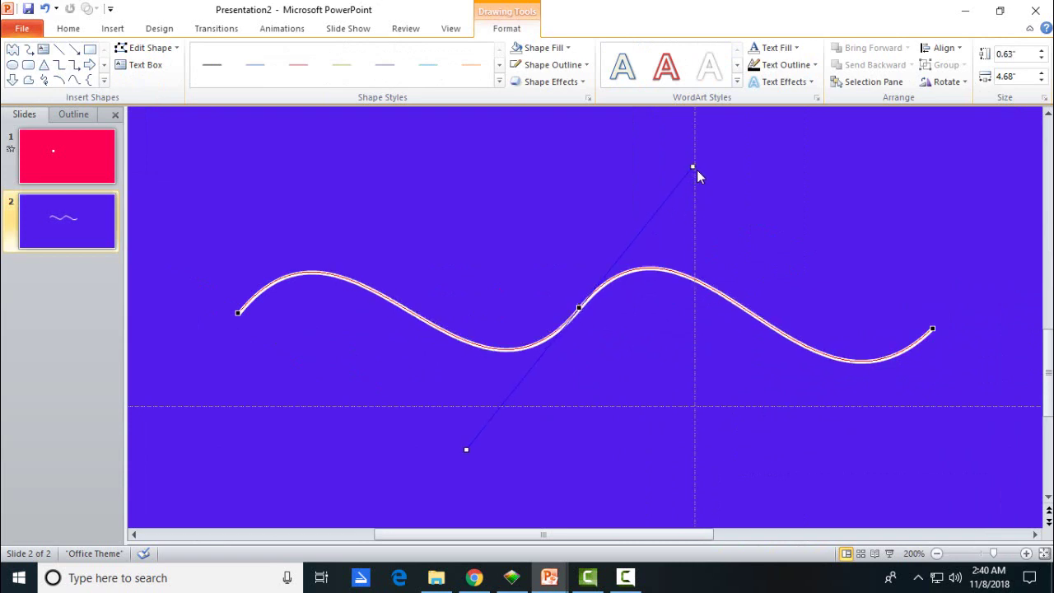
left_click_drag(692, 166, 726, 179)
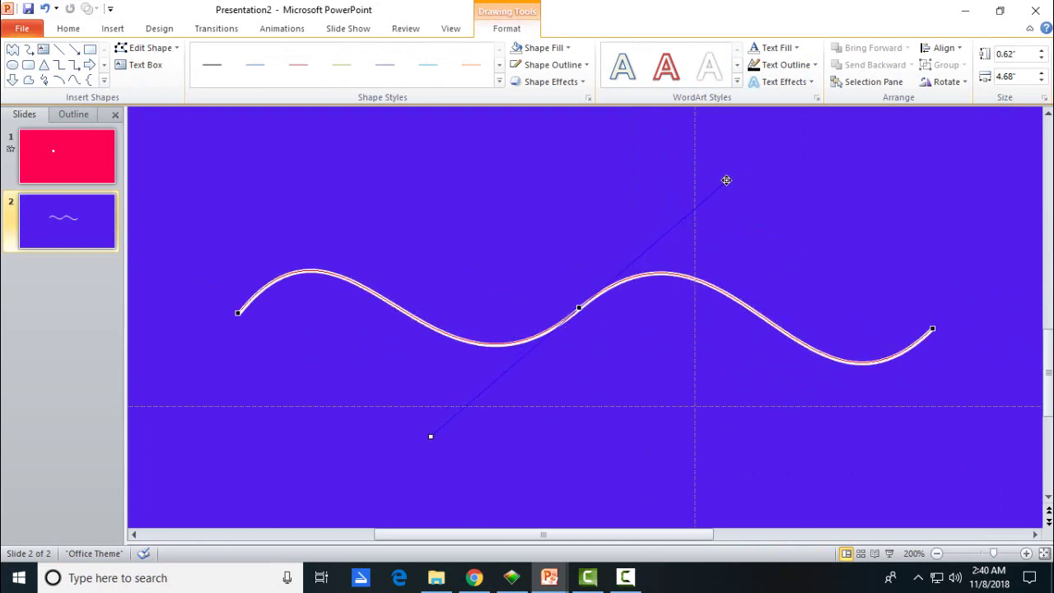
left_click(237, 312)
left_click_drag(353, 172, 363, 173)
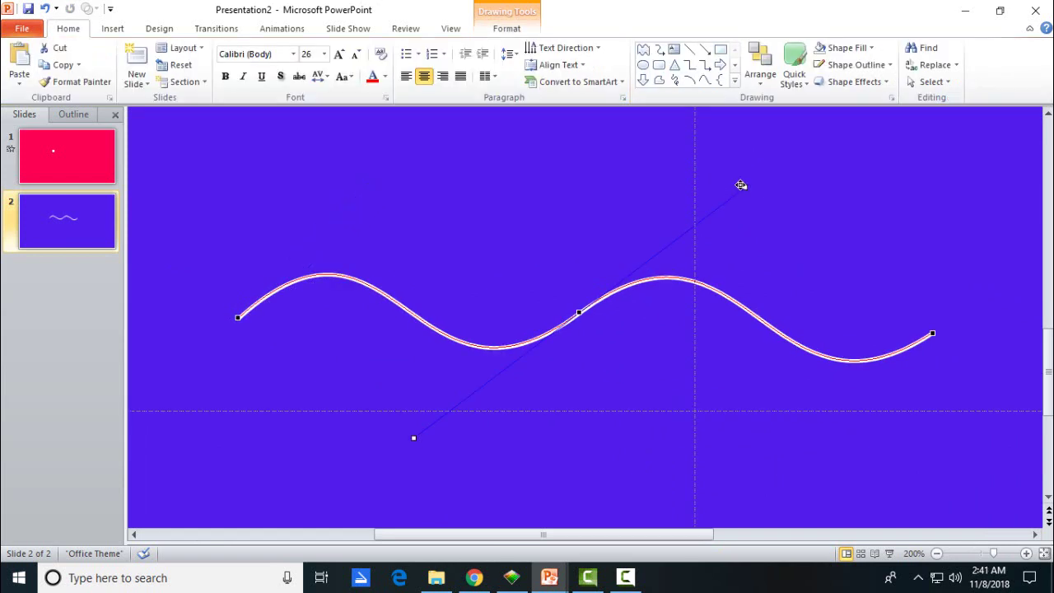
left_click(766, 170)
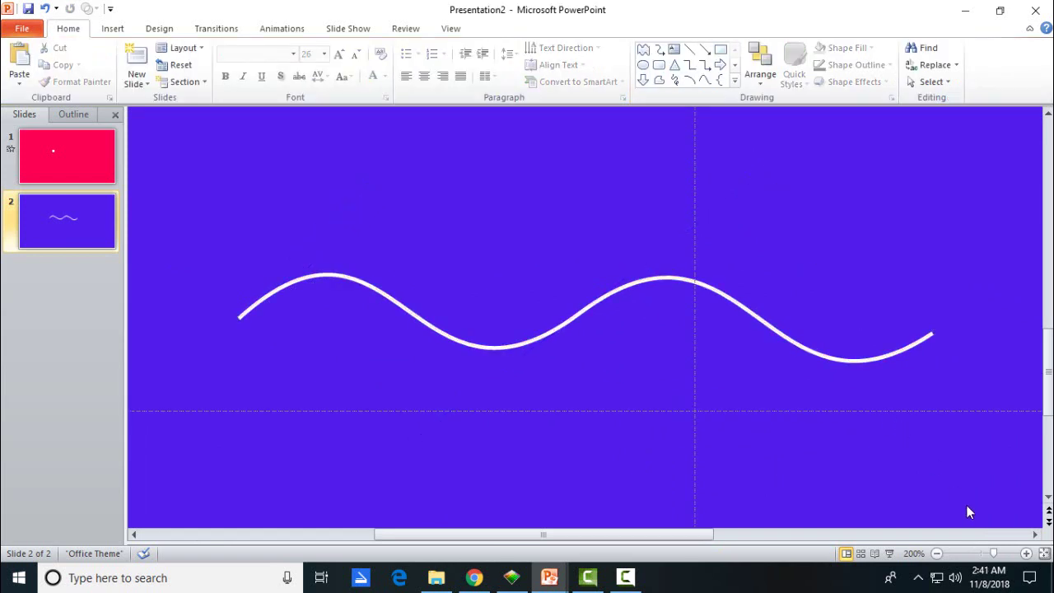
- Duplicate the white wave and place the copy at the right end of the original
left_click(1045, 554)
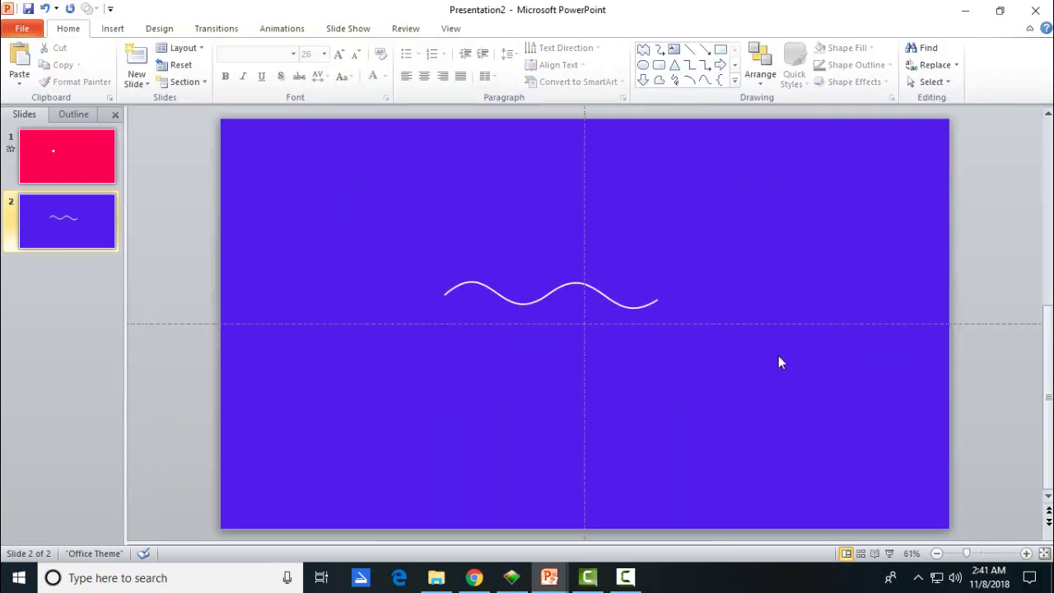
left_click(579, 285)
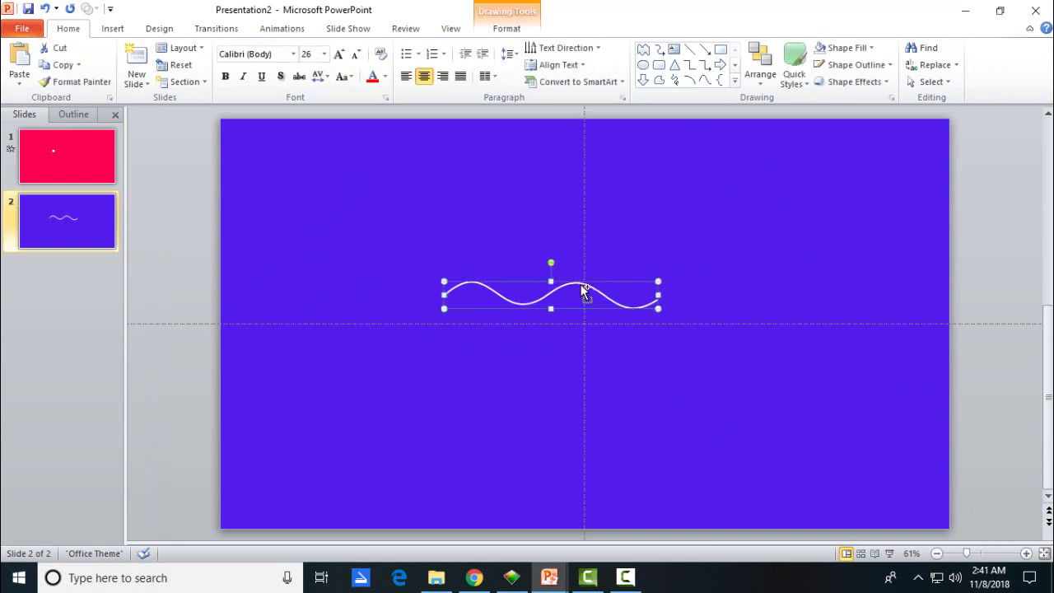
left_click_drag(582, 285, 804, 313)
left_click_drag(725, 300, 701, 285)
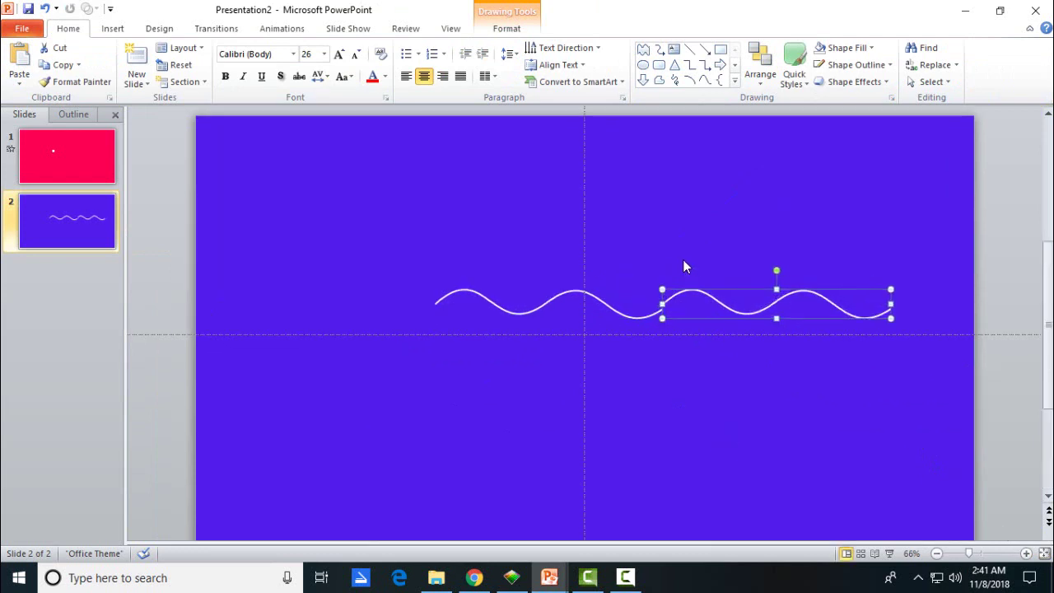
- Align the start of the copied wave precisely with the end of the original wave
scroll(684, 262, "up", 5, "ctrl")
left_click_drag(381, 291, 384, 301)
left_click(400, 263)
scroll(630, 365, "down", 3, "ctrl")
right_click(630, 365)
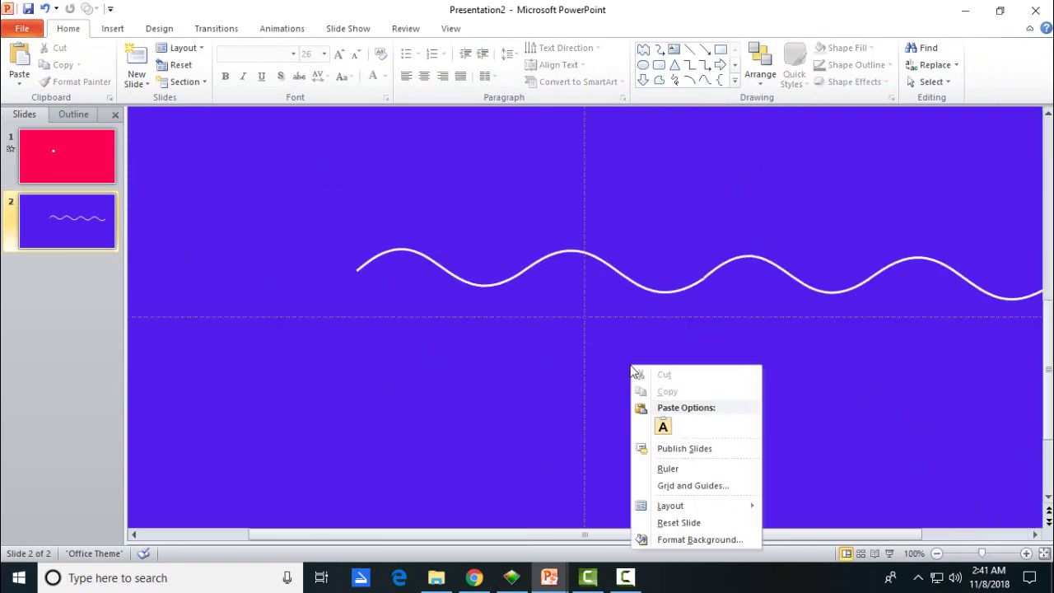
left_click(418, 205)
scroll(484, 214, "down", 3, "ctrl")
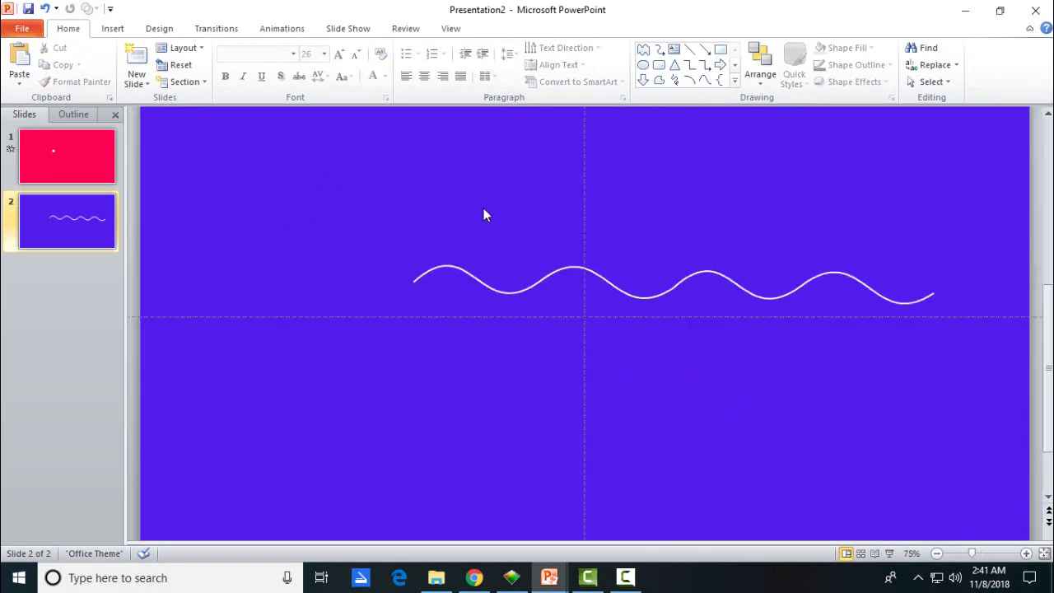
- Select both waves and set their outline weight to 6 pt
left_click_drag(923, 311, 390, 214)
left_click(504, 28)
left_click(584, 65)
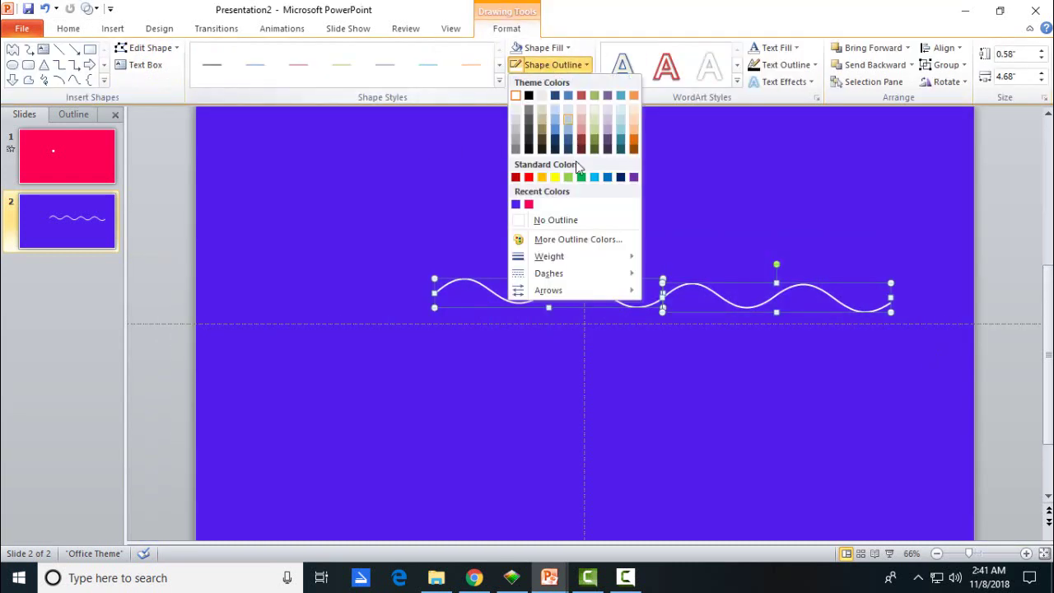
mouse_move(550, 256)
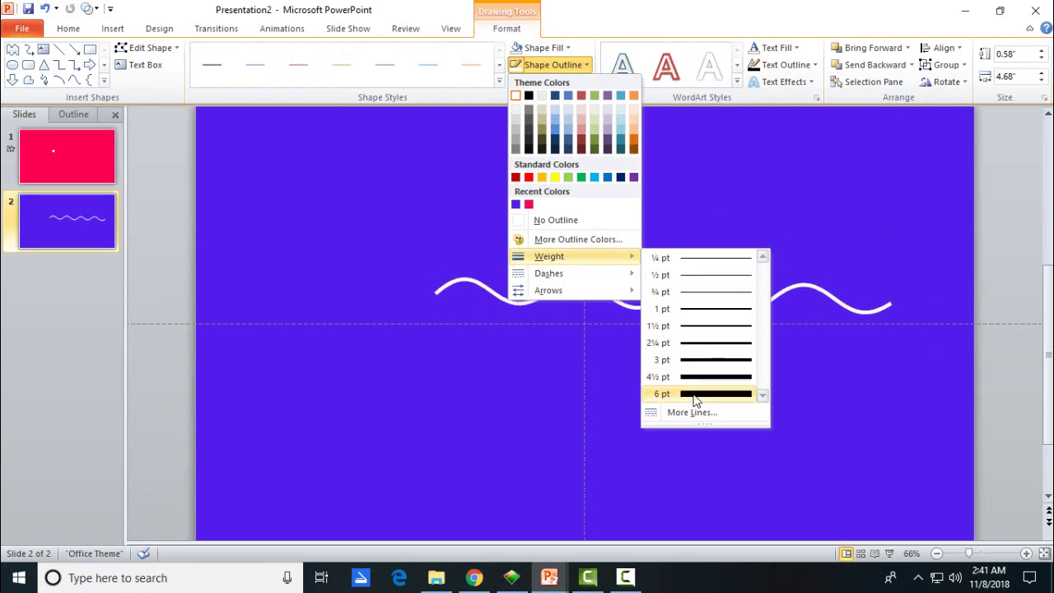
left_click(695, 395)
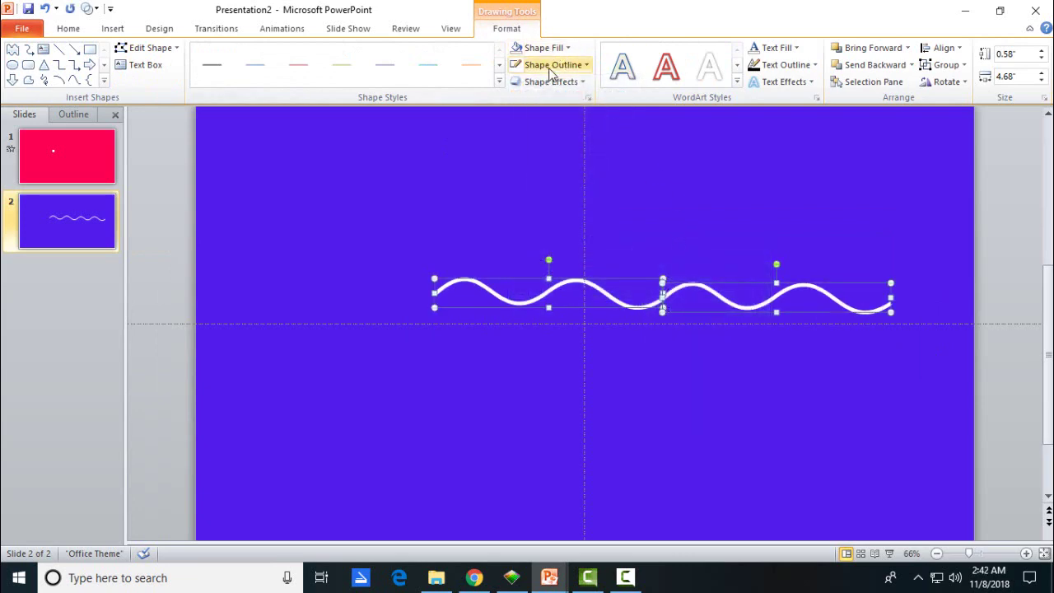
- Set the line style of both waves to a Square cap type and a Miter join type
left_click(556, 65)
mouse_move(588, 274)
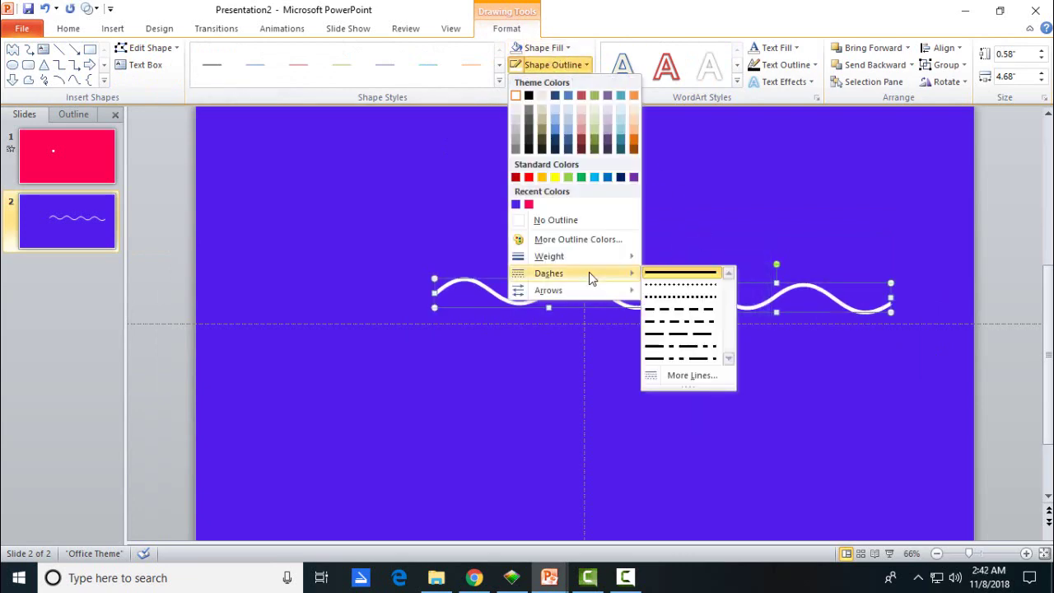
left_click(685, 379)
left_click(862, 119)
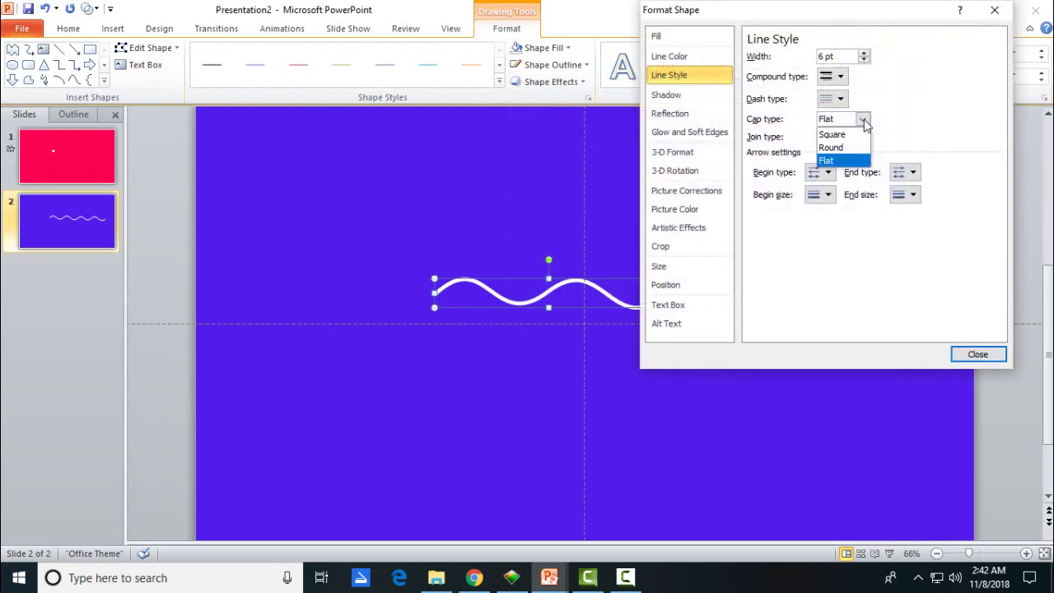
left_click(841, 134)
left_click(863, 137)
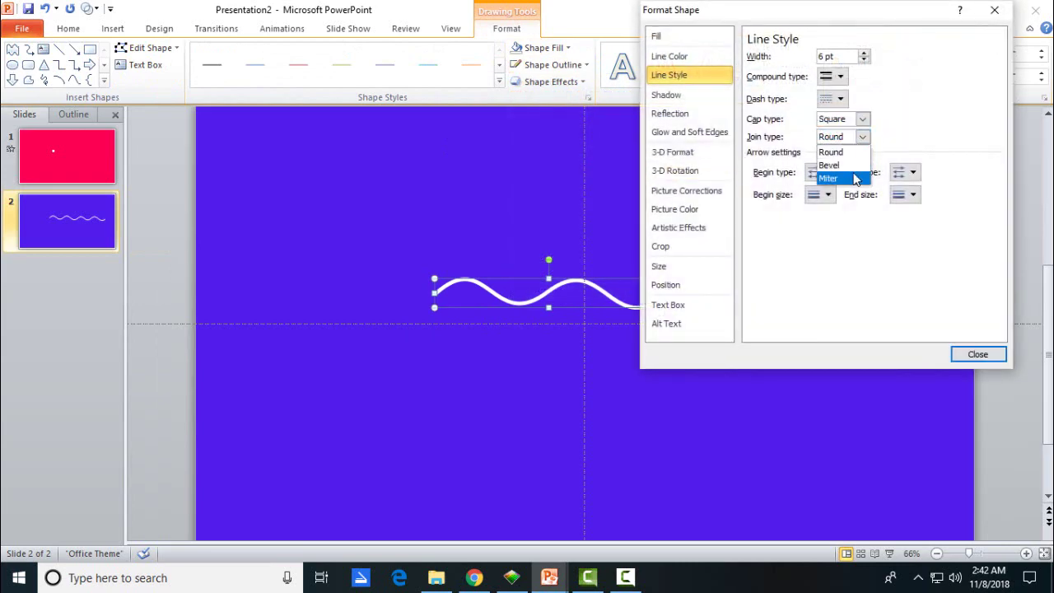
left_click(856, 180)
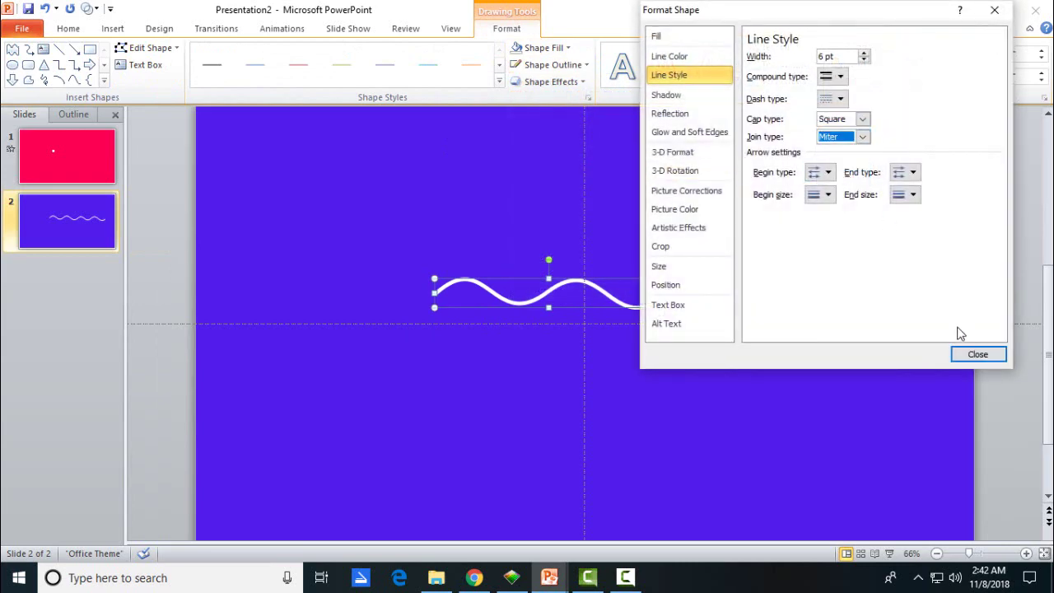
- Close the line formatting settings, select both waves on the slide and group them
key("Escape")
left_click(739, 229)
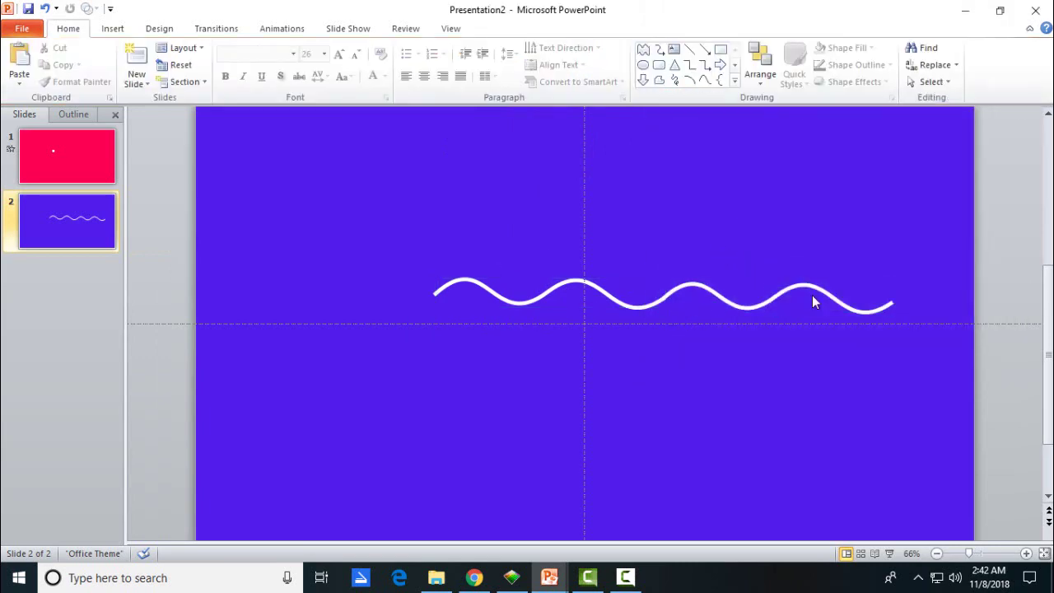
left_click_drag(910, 348, 339, 162)
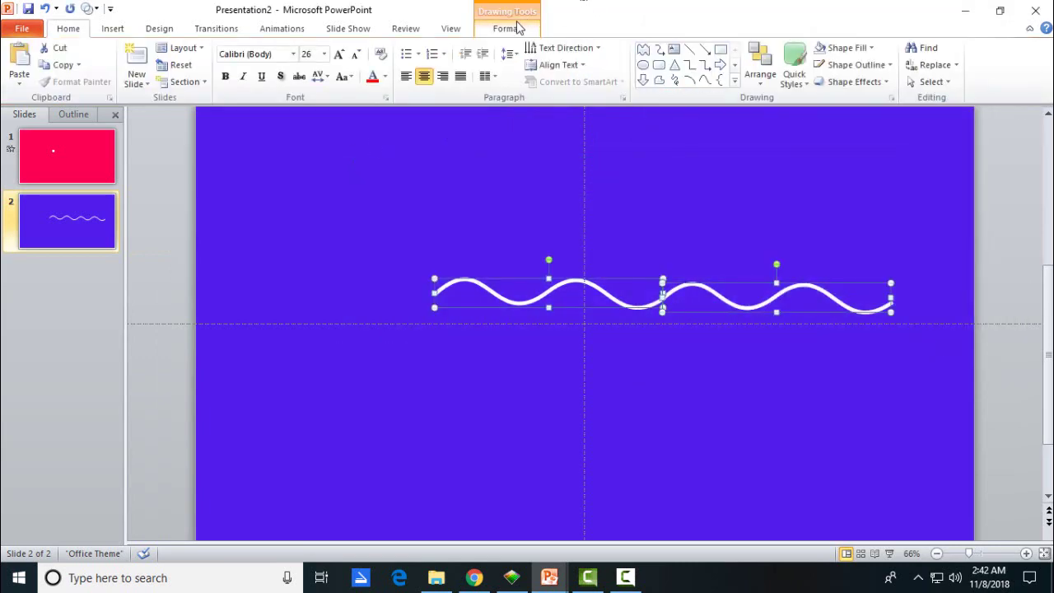
left_click(88, 10)
left_click(115, 27)
left_click(505, 28)
left_click(946, 65)
left_click(956, 84)
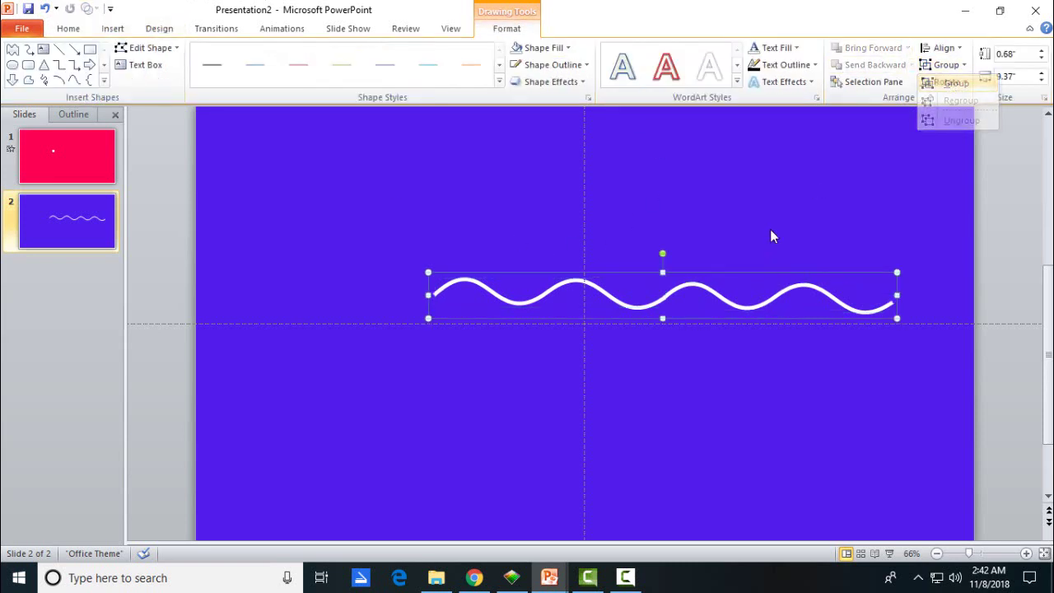
- Move the wave group near the middle of the slide and align it to the slide's horizontal centre
left_click(736, 300)
left_click_drag(664, 293, 503, 317)
left_click(506, 28)
left_click(943, 48)
left_click(949, 83)
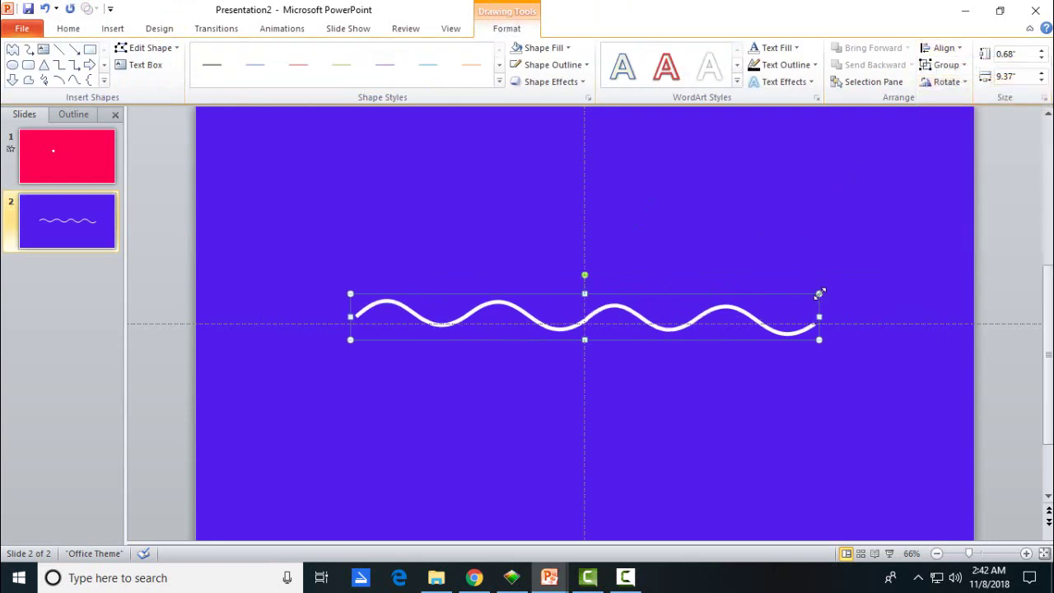
- Shrink the wave group to well under half its size and place it just above the slide's centre
mouse_move(772, 311)
left_mouse_down()
mouse_move(666, 311)
mouse_move(602, 270)
left_mouse_up()
left_click(671, 302)
left_click(650, 248)
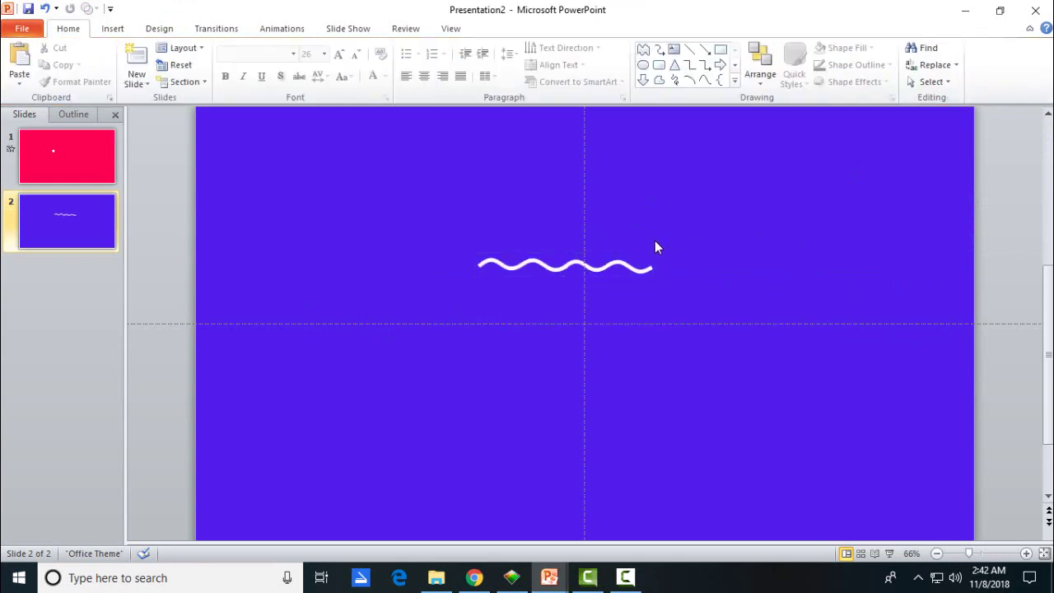
- Draw a rectangle about 3.67" wide and 0.58" high that covers the wave, and remove its outline
left_click(113, 28)
left_click(213, 68)
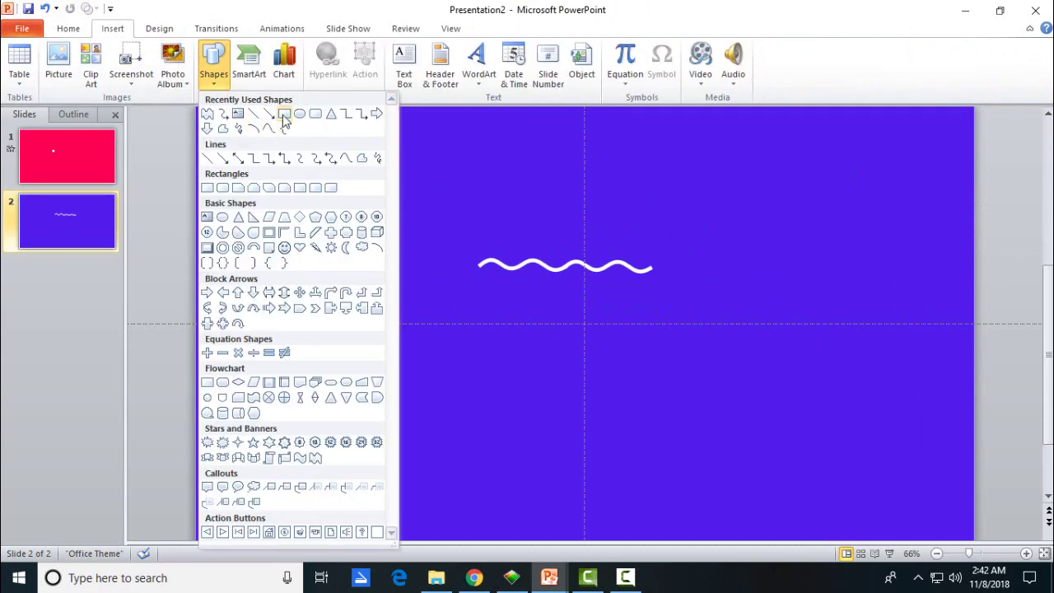
left_click(264, 129)
mouse_move(477, 256)
left_mouse_down()
mouse_move(617, 285)
mouse_move(655, 281)
left_mouse_up()
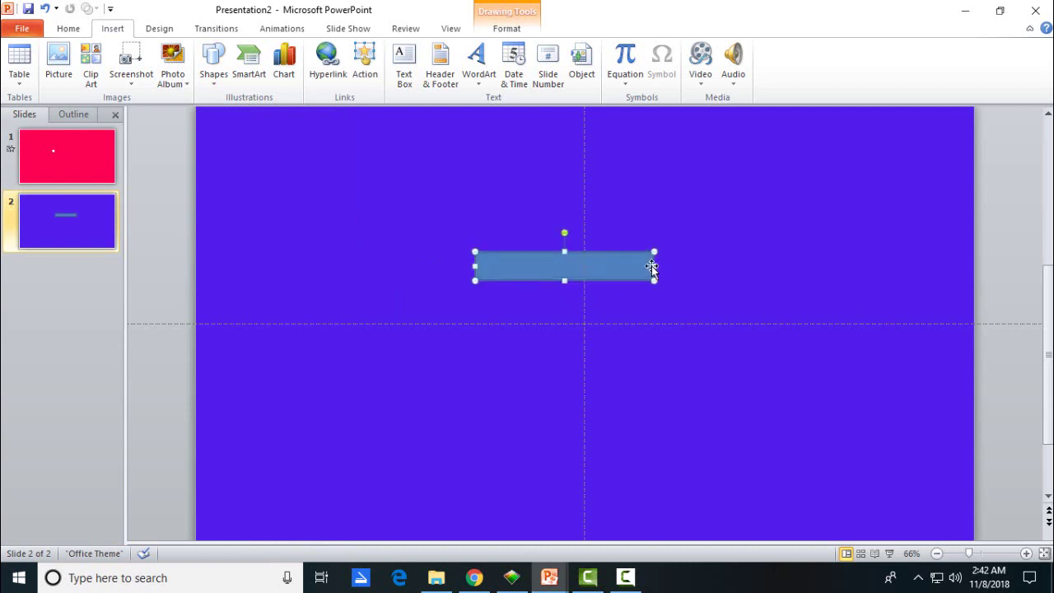
left_click(506, 27)
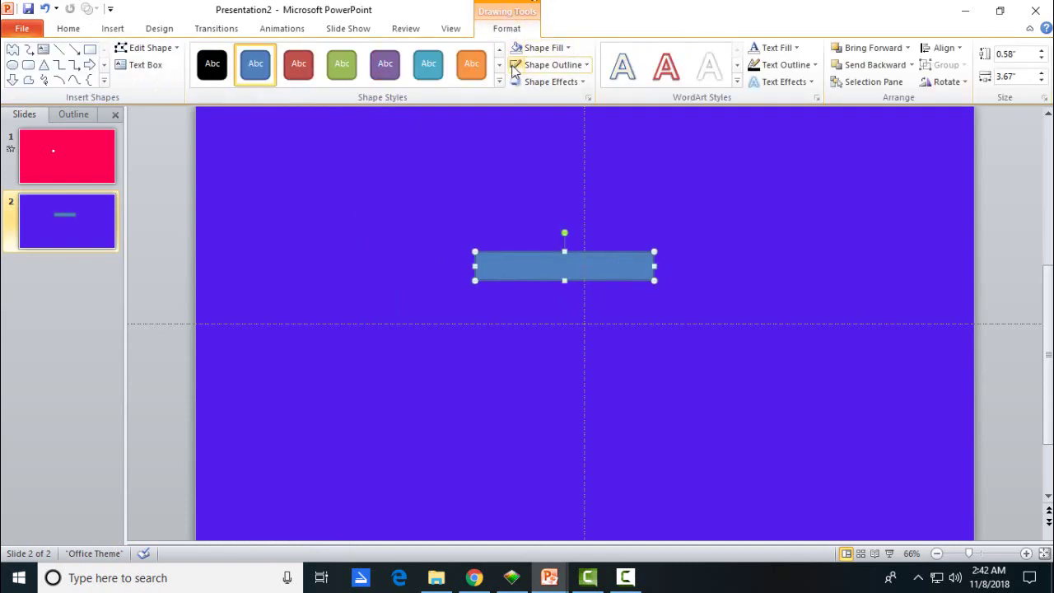
left_click(514, 68)
left_click(544, 220)
left_click(606, 229)
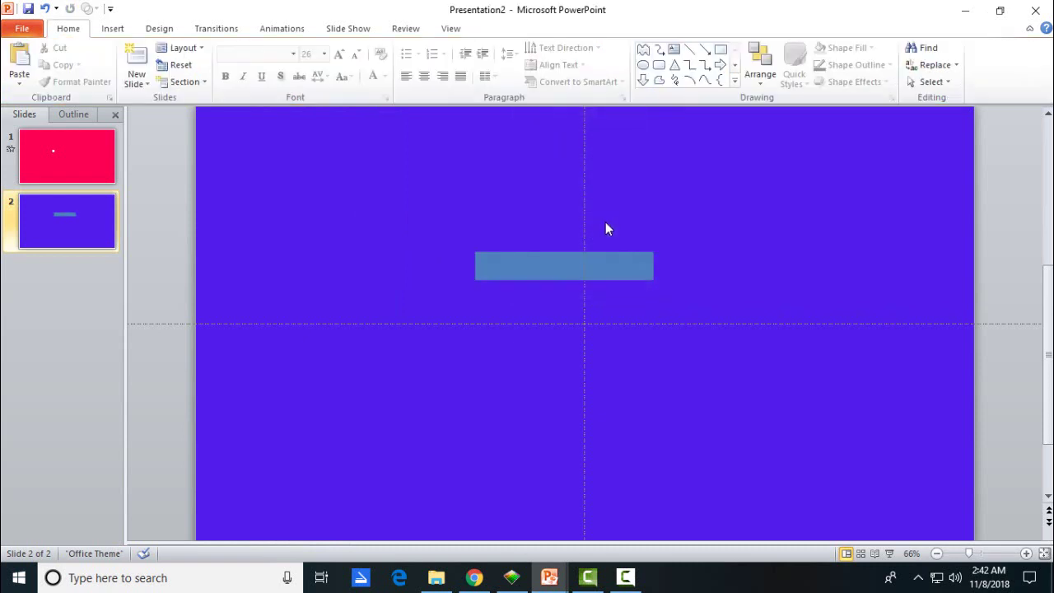
- Add a Custom Path animation to the rectangle with a straight horizontal path running rightward from its centre
left_click(547, 267)
left_click(281, 28)
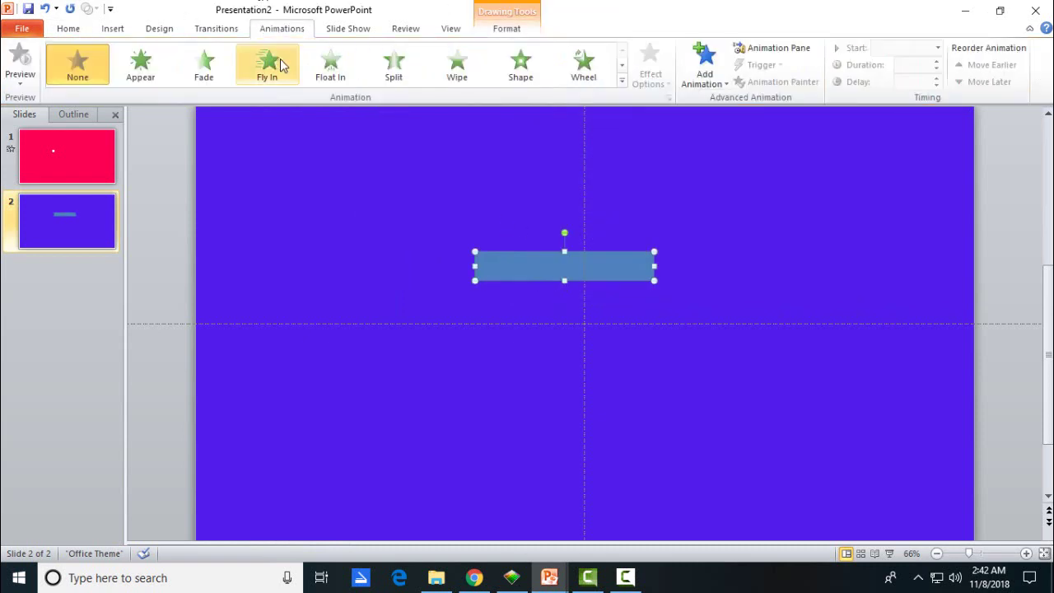
left_click(621, 65)
left_click(622, 65)
left_click(622, 65)
left_click(469, 64)
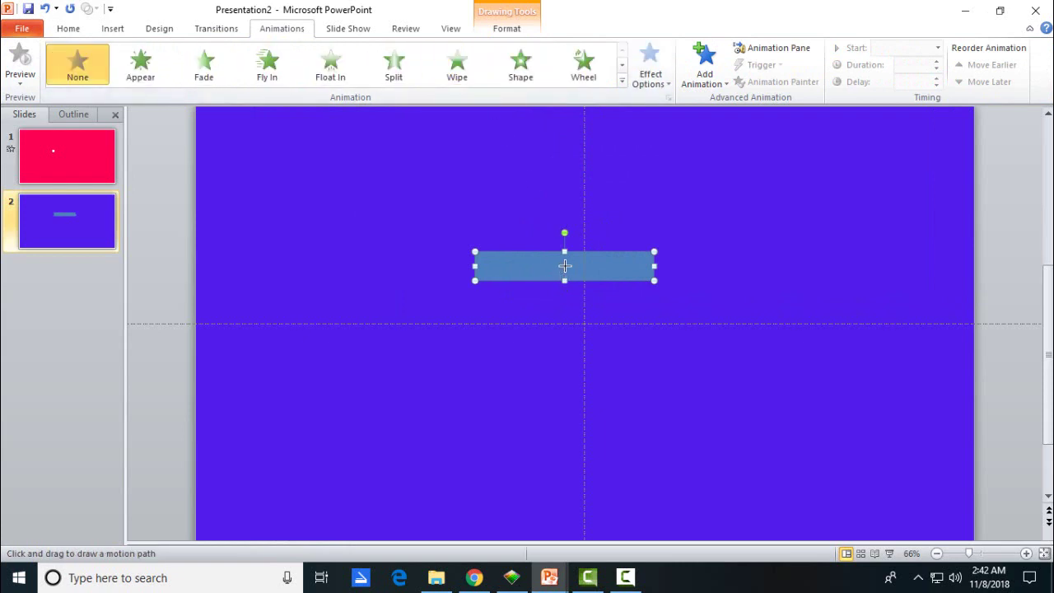
double_click(655, 266)
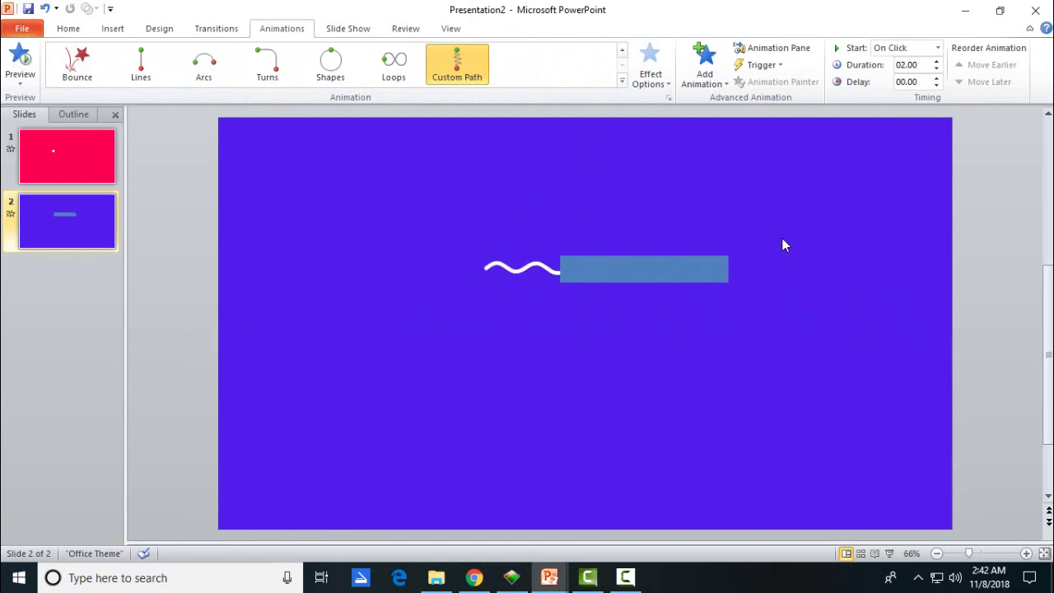
- Show the Animation Pane, preview the rectangle's motion, and extend the end of its path farther right
left_click(650, 266)
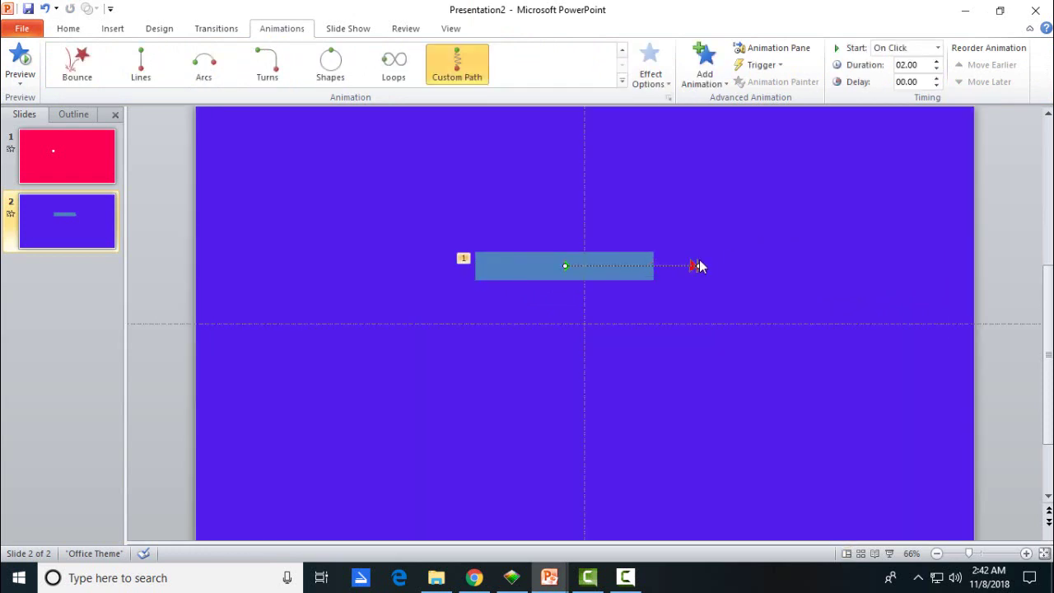
left_click(798, 47)
left_click(855, 145)
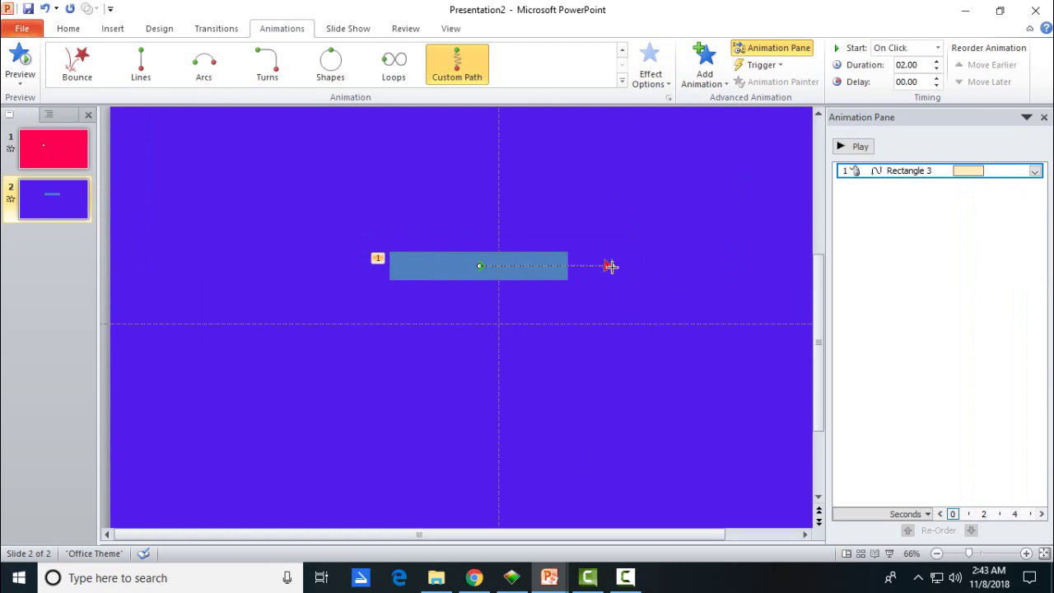
left_click(860, 147)
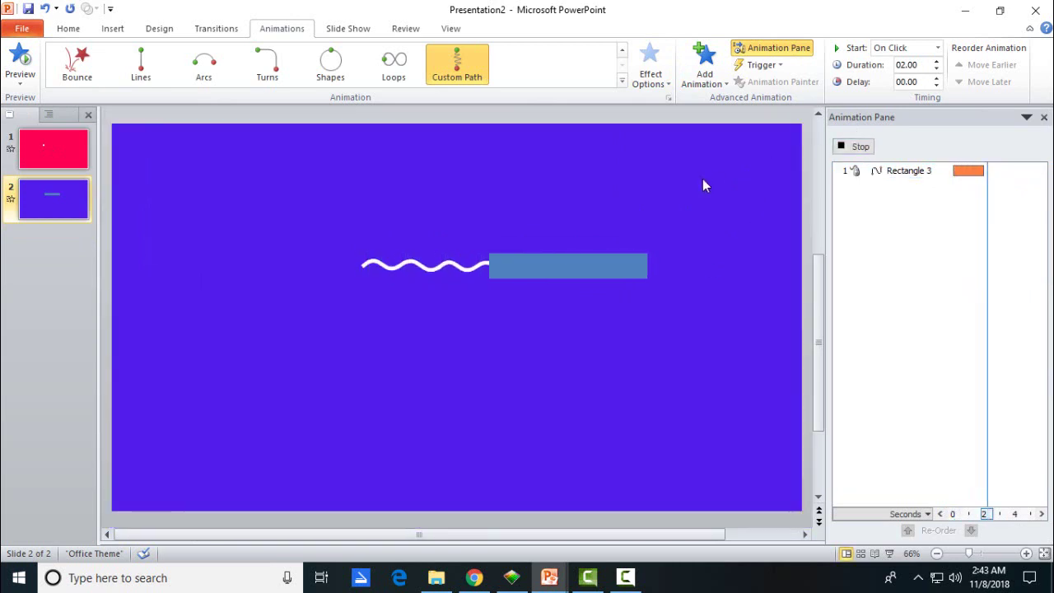
left_click(621, 267)
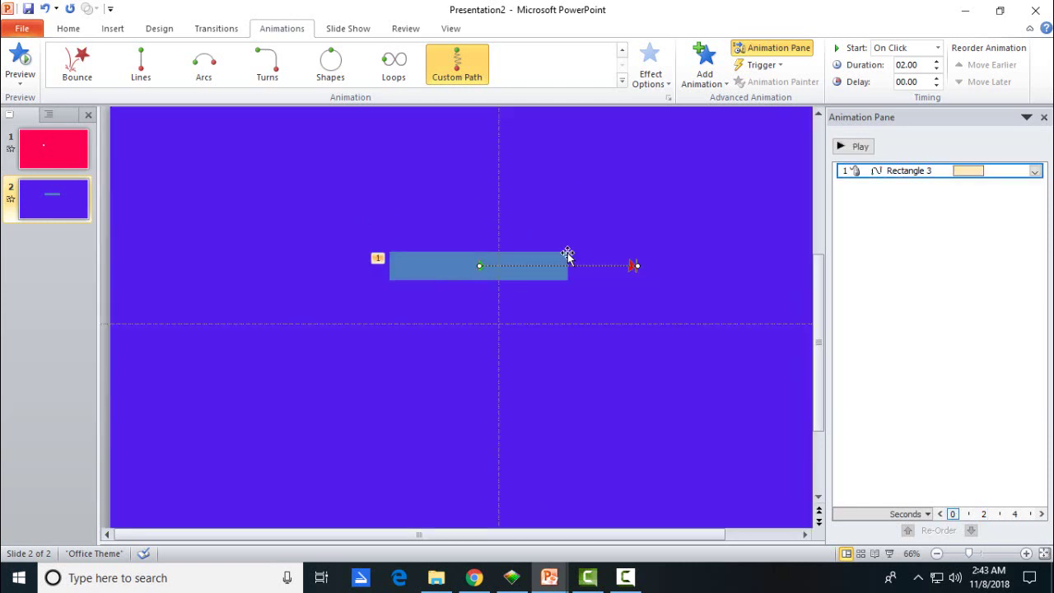
- Set the rectangle's motion to start With Previous, with the smooth end at maximum and a duration of 1 second
right_click(846, 174)
left_click(902, 205)
double_click(908, 180)
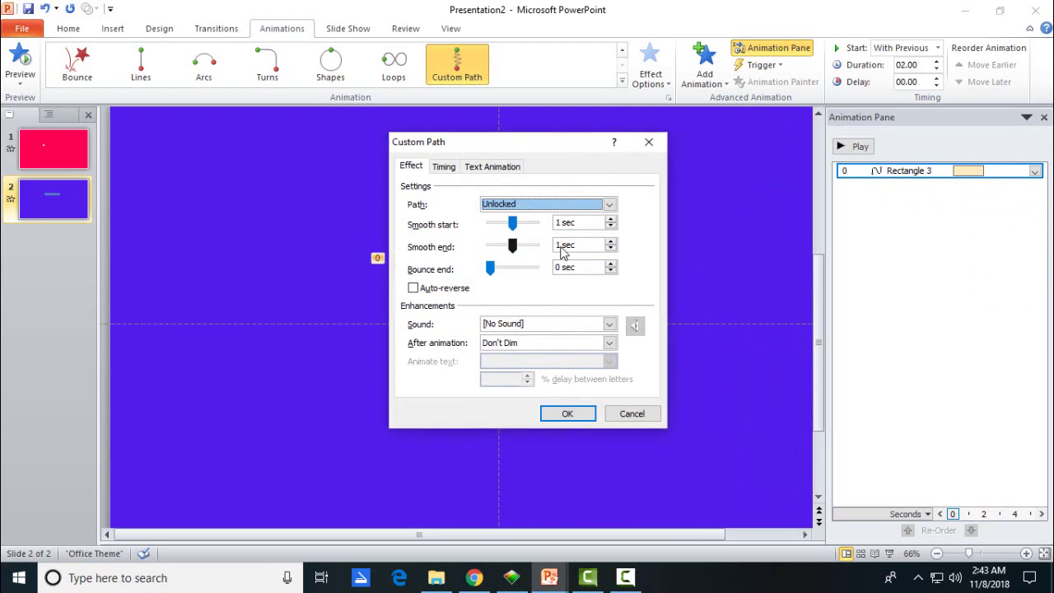
left_click_drag(511, 247, 535, 245)
left_click(557, 414)
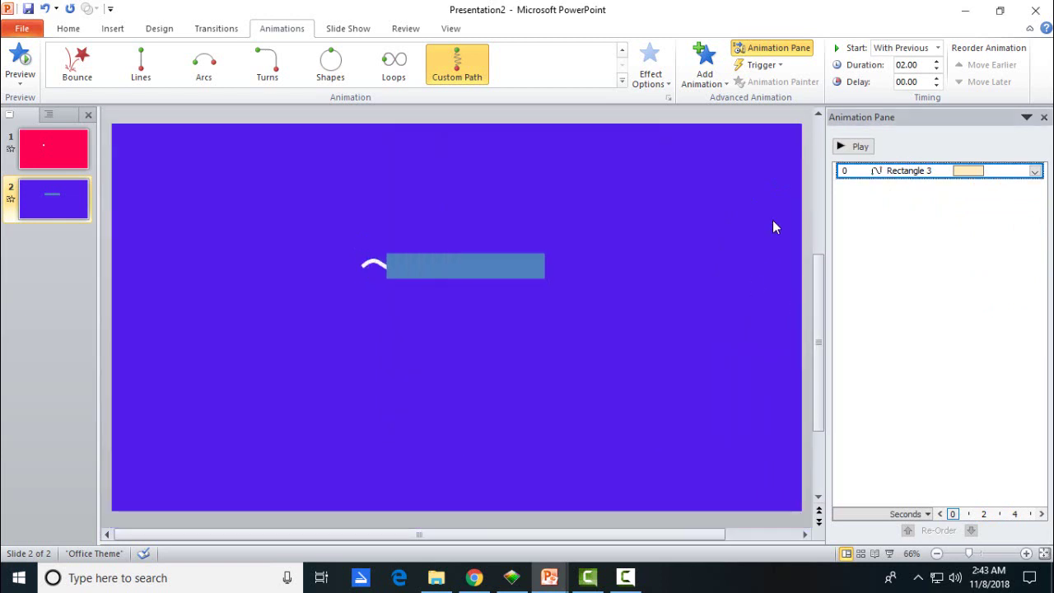
left_click(937, 69)
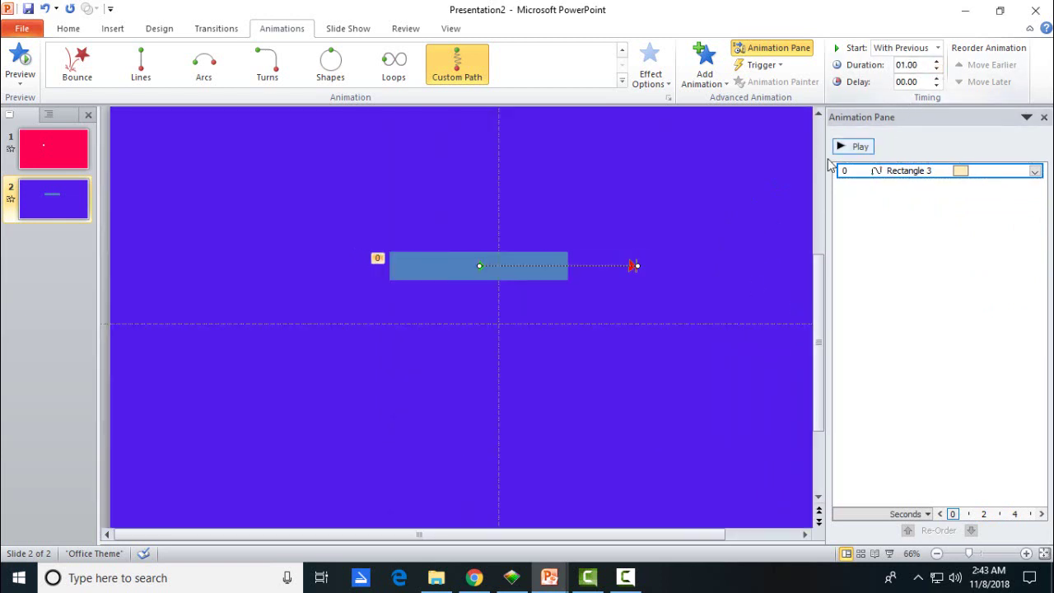
- Duplicate the animated rectangle, place the copy flush against the original's left edge, and preview the motion
left_click(419, 270)
mouse_move(437, 273)
left_mouse_down()
mouse_move(223, 263)
mouse_move(255, 278)
left_mouse_up()
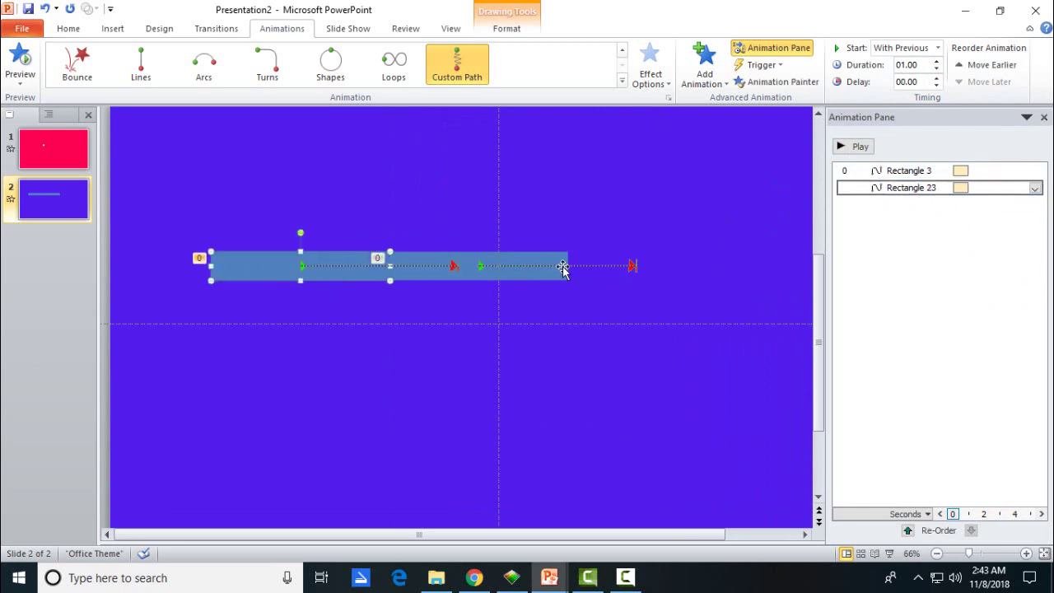
left_click(553, 272)
left_click(636, 270)
left_click(285, 264)
left_click(860, 150)
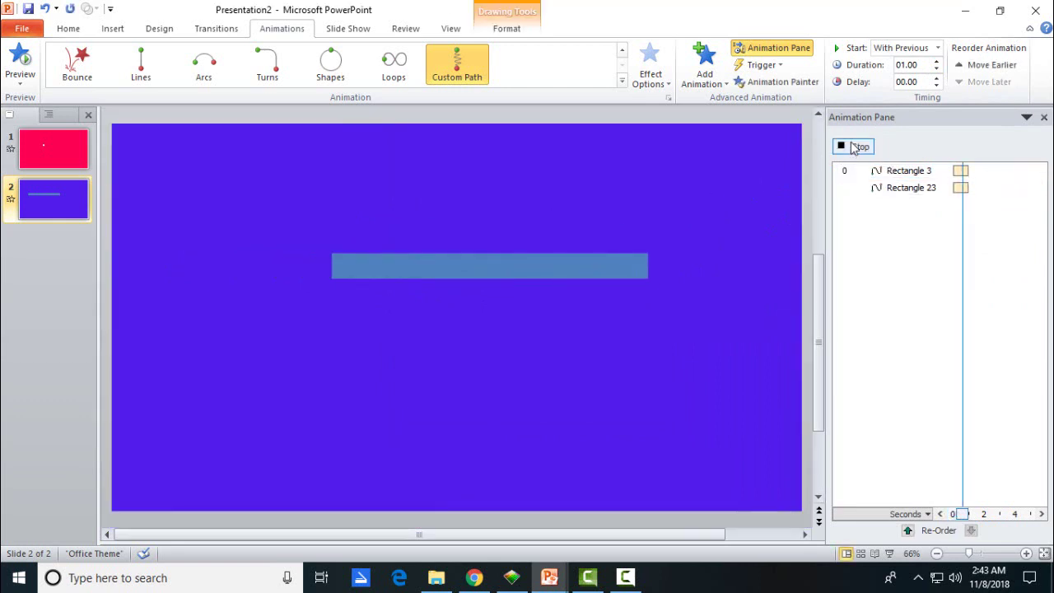
- Delay the copied rectangle's motion by 0.20 seconds and preview the animation
left_click_drag(968, 201, 966, 198)
left_click(856, 146)
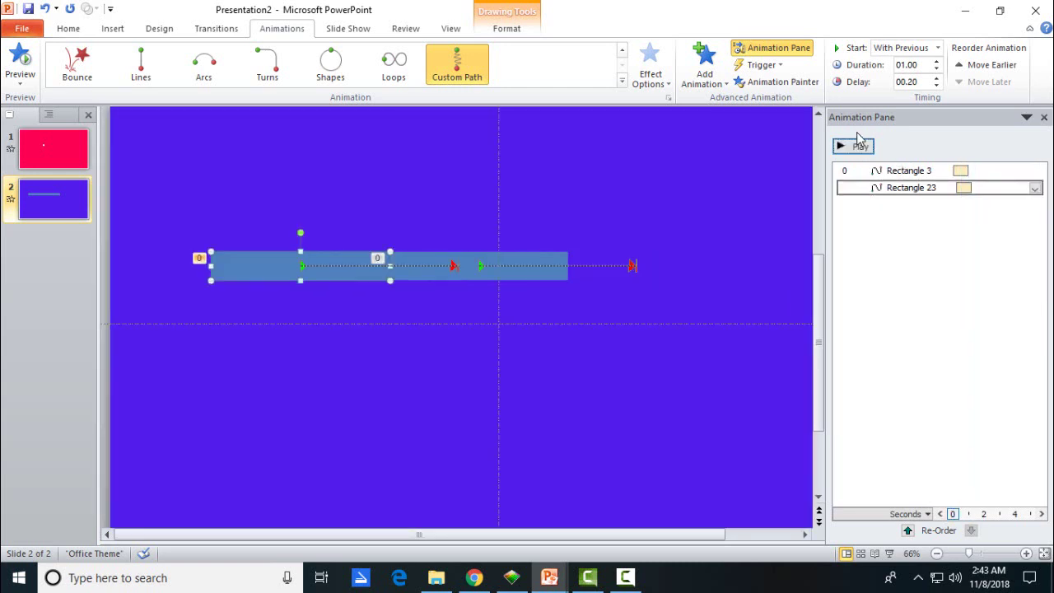
left_click(858, 143)
- Fill both rectangles with the recent blue-violet colour matching the slide background and preview the animation
left_click(486, 265, "shift")
left_click(511, 29)
left_click(564, 49)
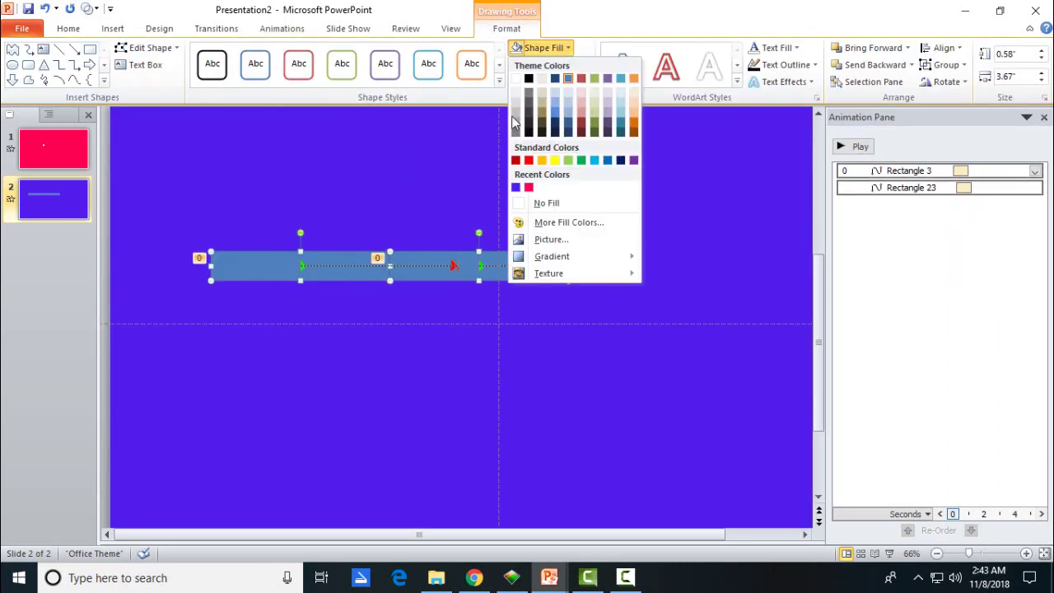
left_click(517, 187)
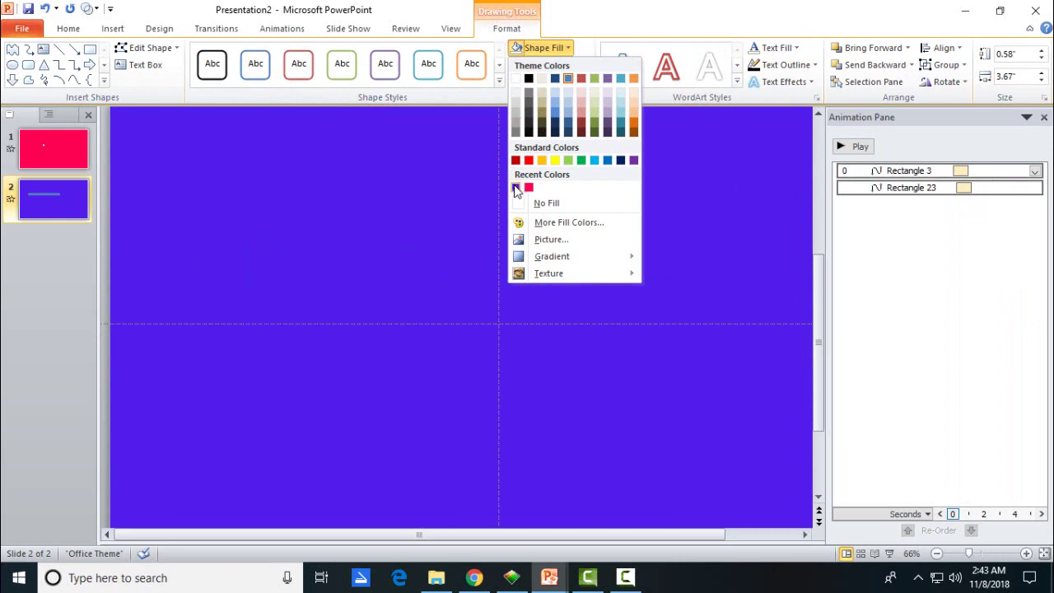
left_click(857, 149)
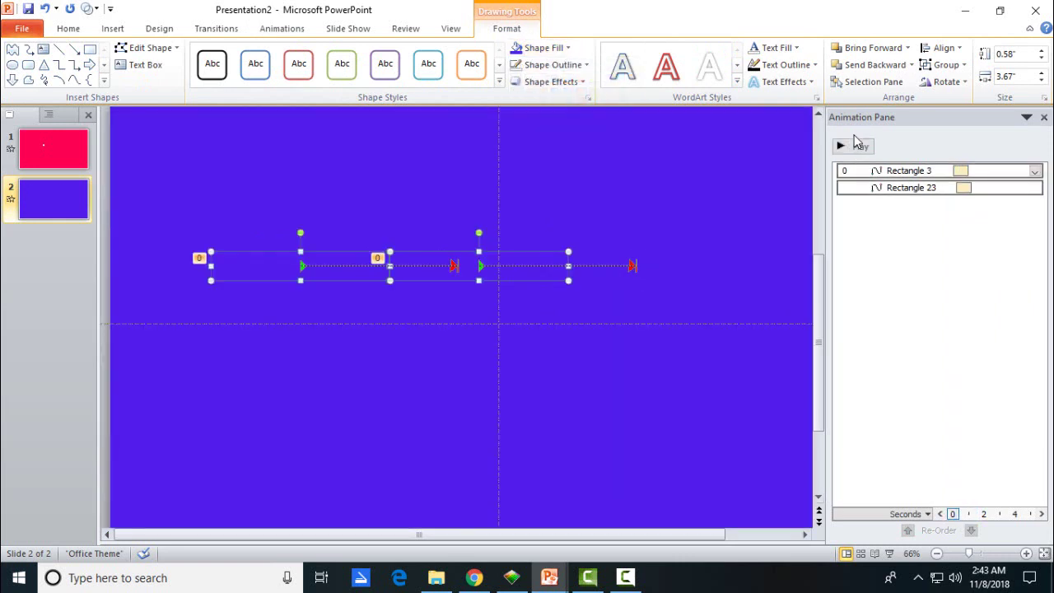
left_click(859, 149)
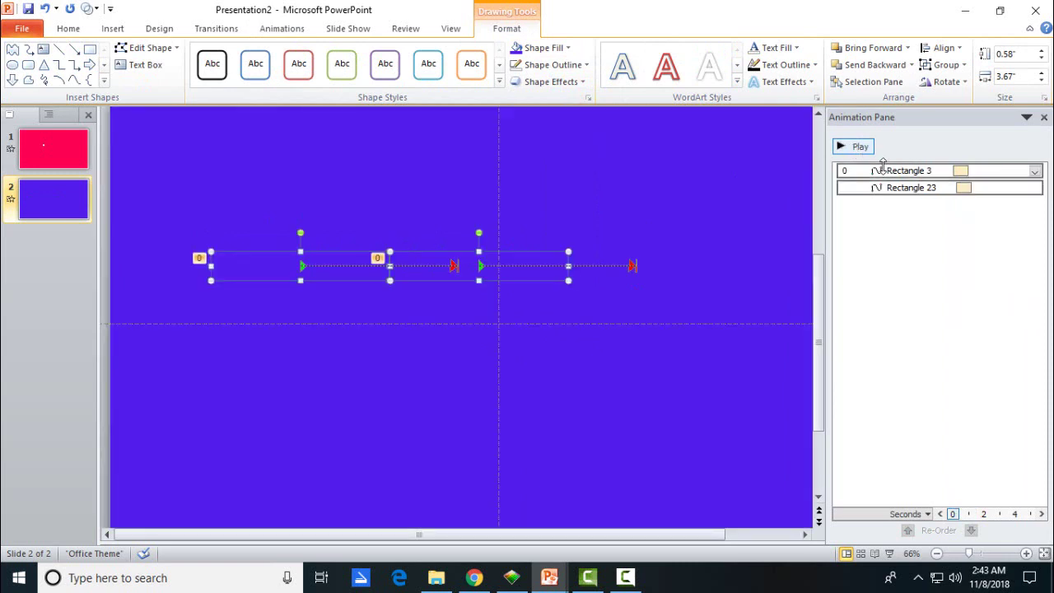
- Set both rectangles' motion durations to 1.25 seconds and the copied rectangle's delay to 0.40 seconds, and preview repeatedly
left_click(282, 28)
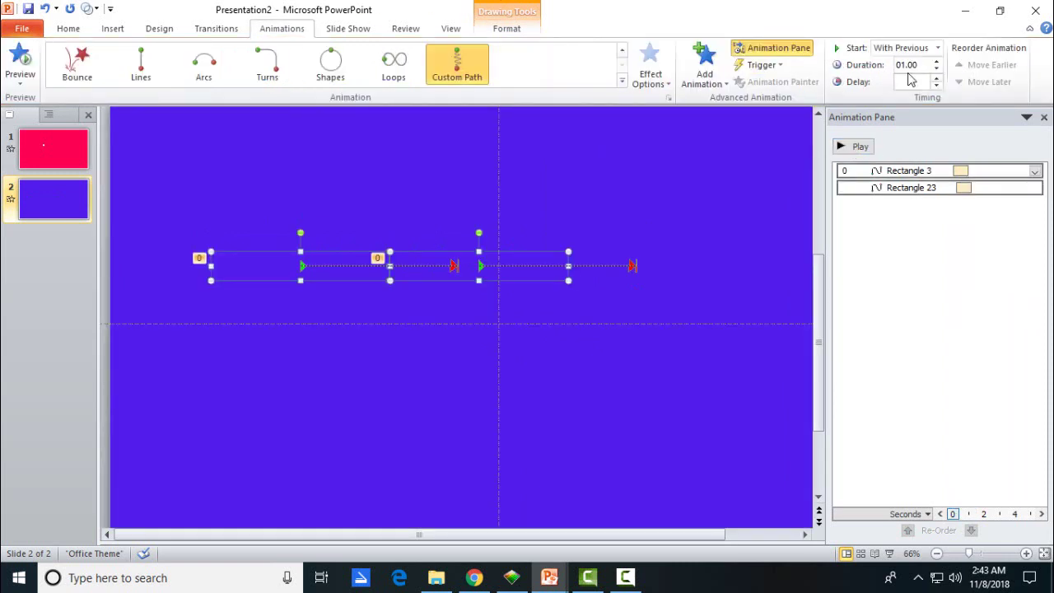
left_click(936, 61)
left_click(966, 188)
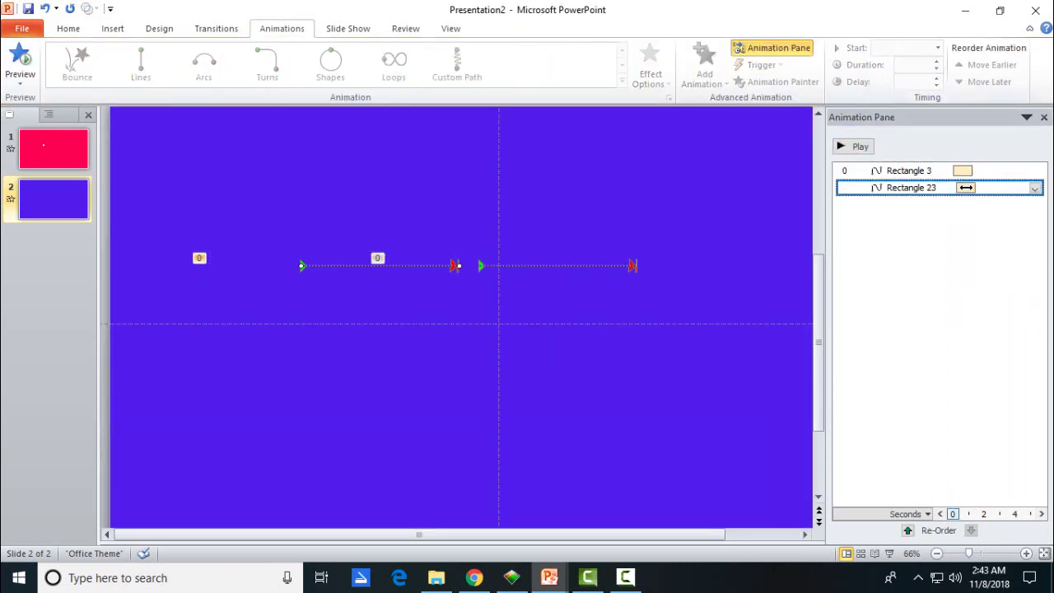
left_click_drag(969, 187, 970, 188)
left_click(864, 152)
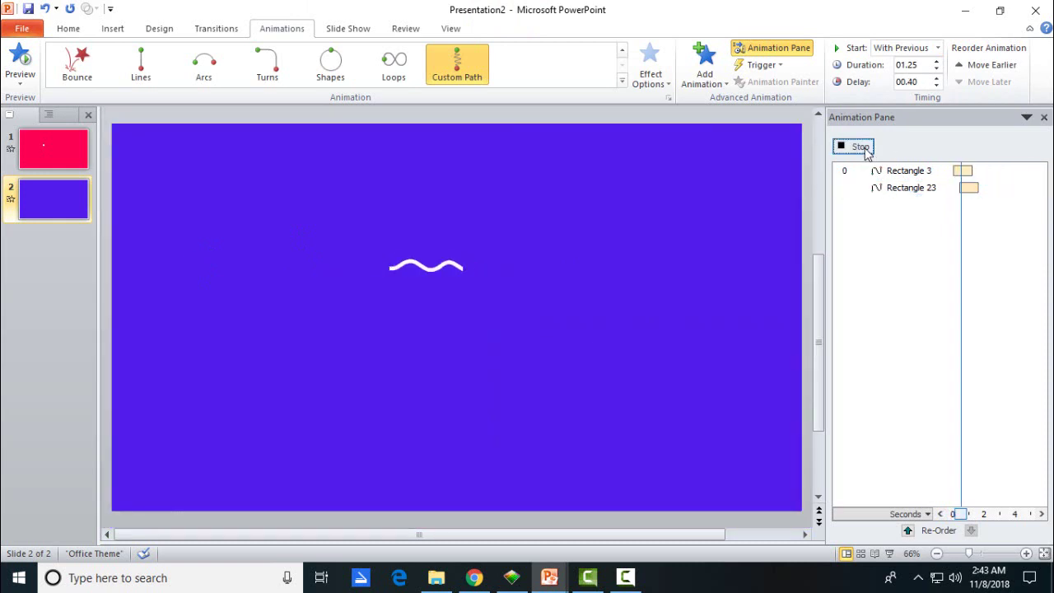
left_click(862, 147)
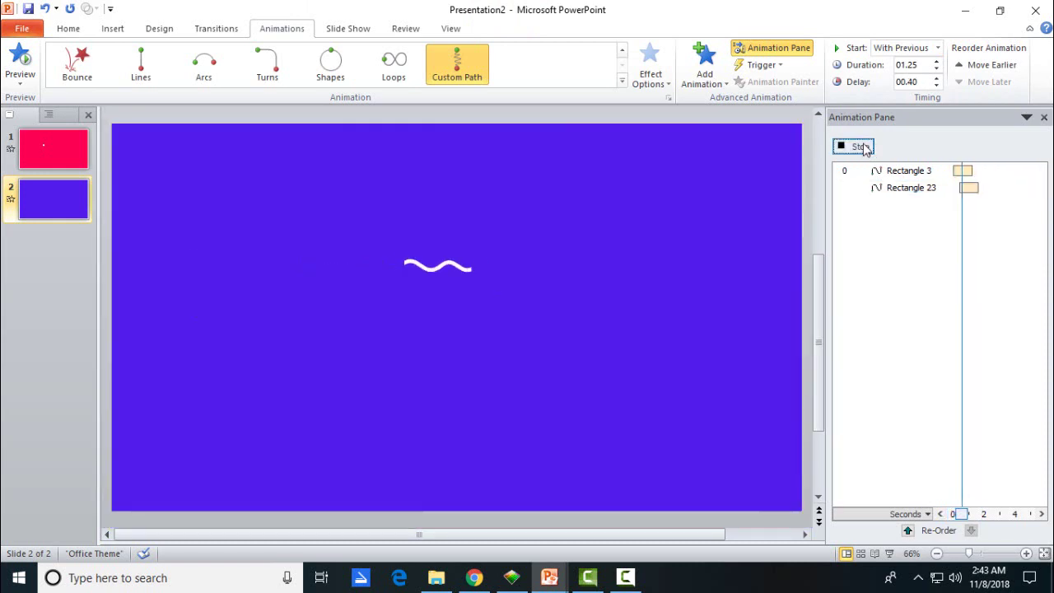
left_click(861, 147)
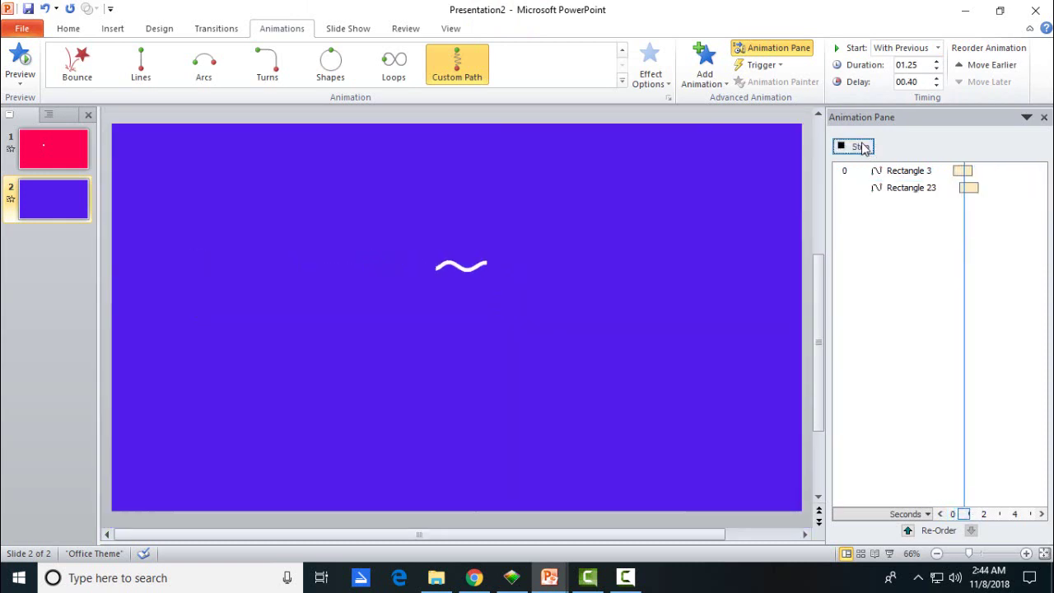
left_click(862, 146)
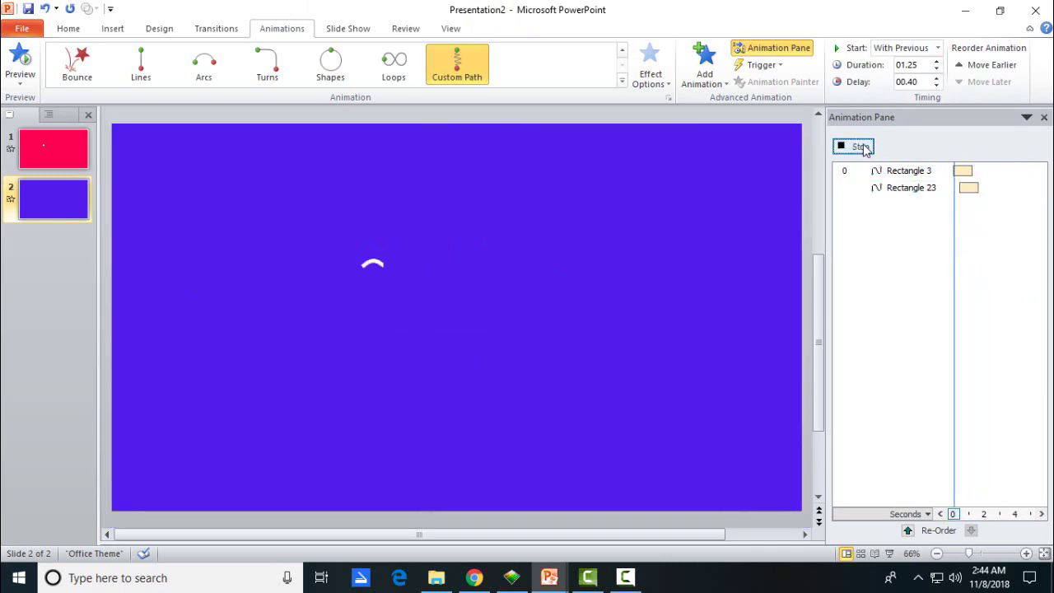
left_click(862, 147)
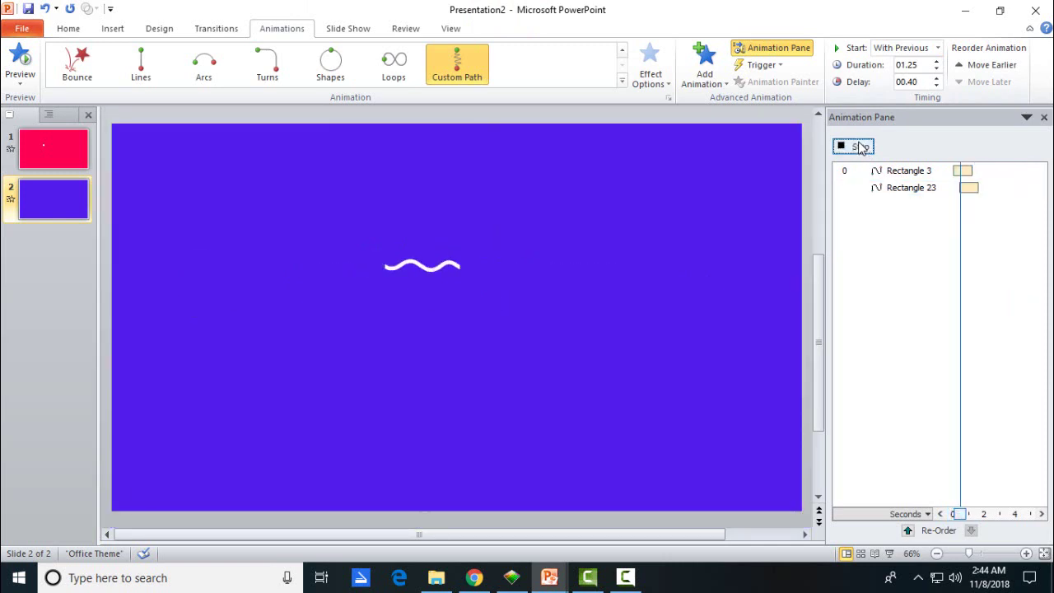
left_click(862, 147)
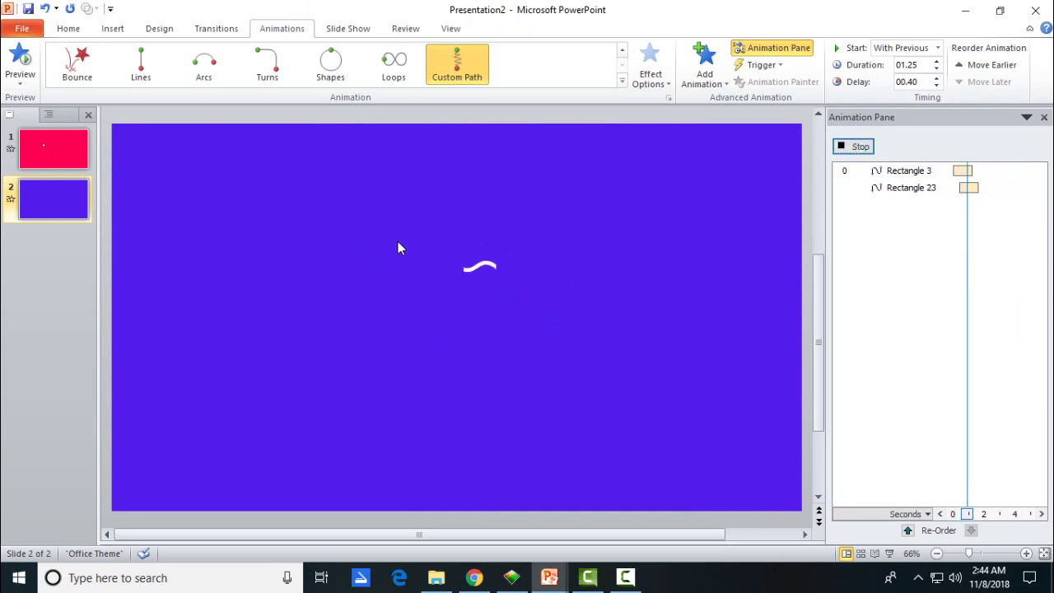
left_click(849, 146)
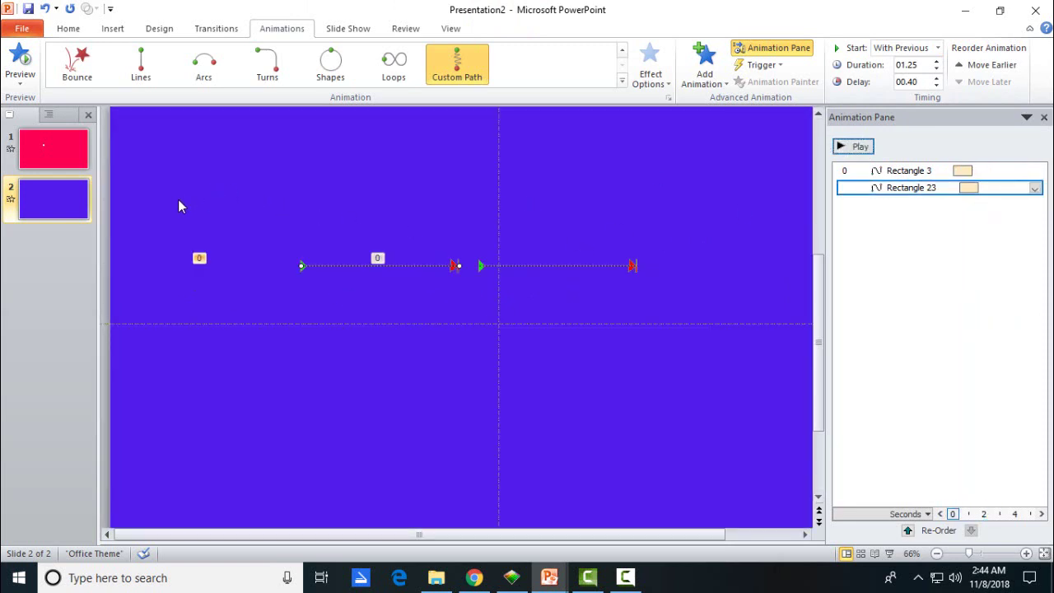
- Select the wave and both rectangles, move them together onto the horizontal guide, nudge them left, and preview the animation
left_click_drag(182, 206, 735, 383)
left_click_drag(512, 276, 618, 335)
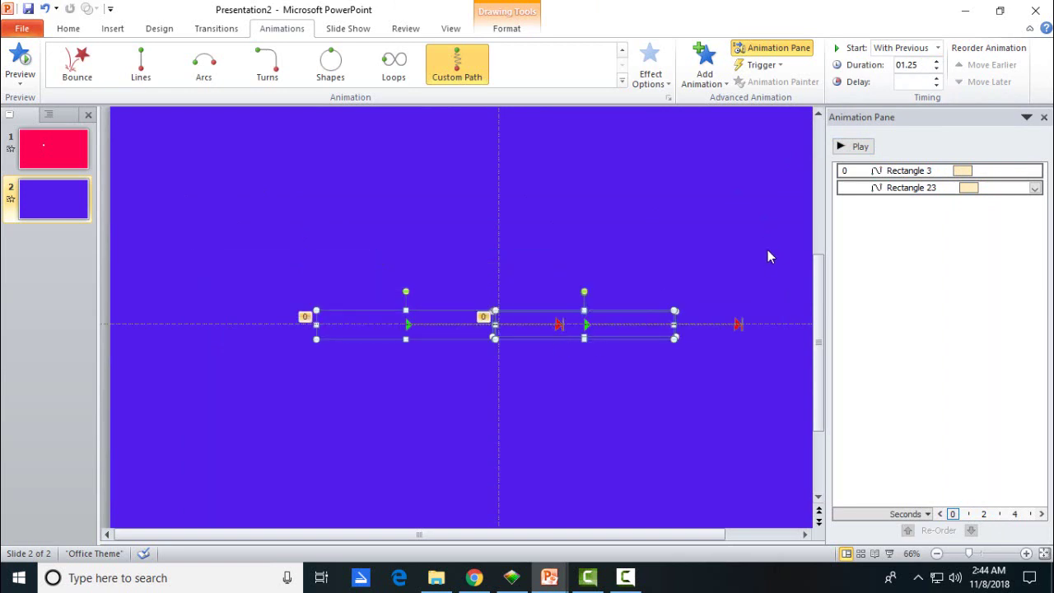
key("Left")
key("Left")
key("Left")
key("Left")
key("Left")
key("Left")
key("Left")
key("Left")
key("Left")
key("Left")
key("Left")
key("Left")
key("Left")
key("Left")
key("Left")
key("Left")
key("Left")
key("Left")
key("Left")
key("Left")
key("Left")
left_click(853, 147)
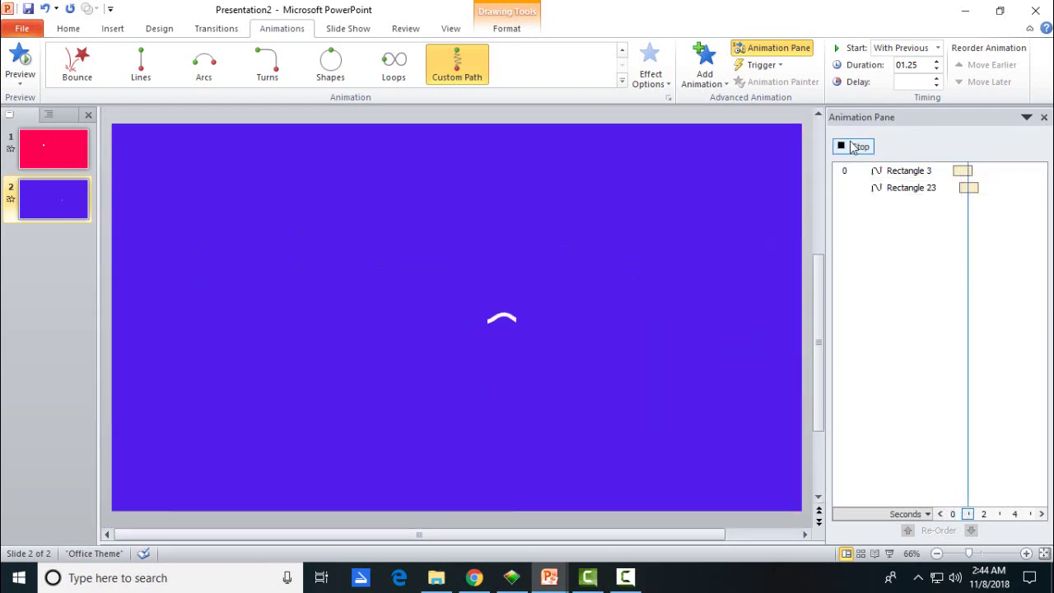